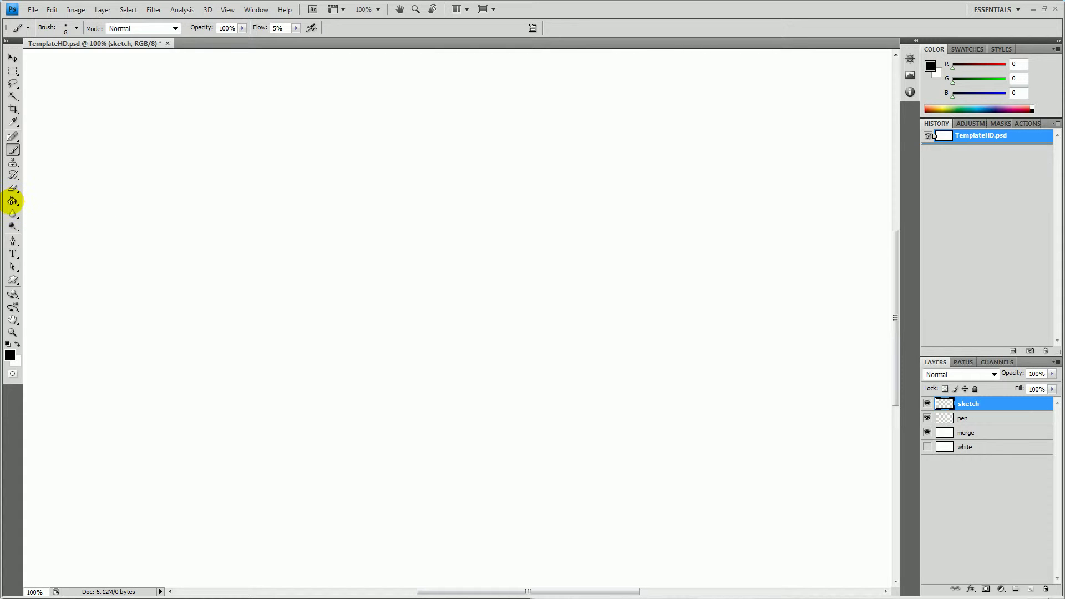
Choose the Paint Bucket Tool from the fill-tools flyout in the toolbox
left_click(12, 203)
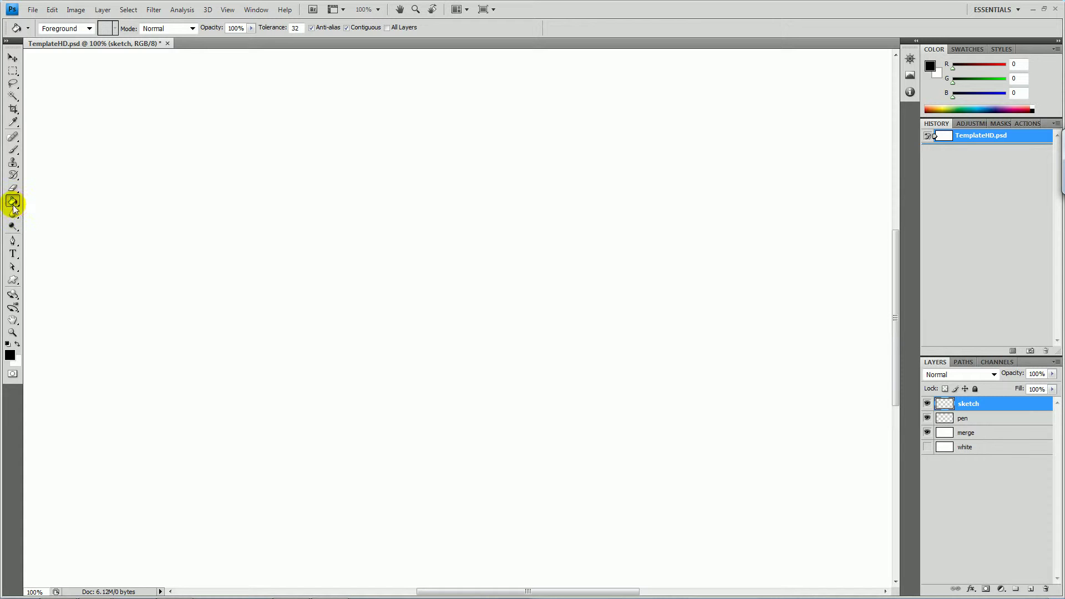
left_click(19, 206)
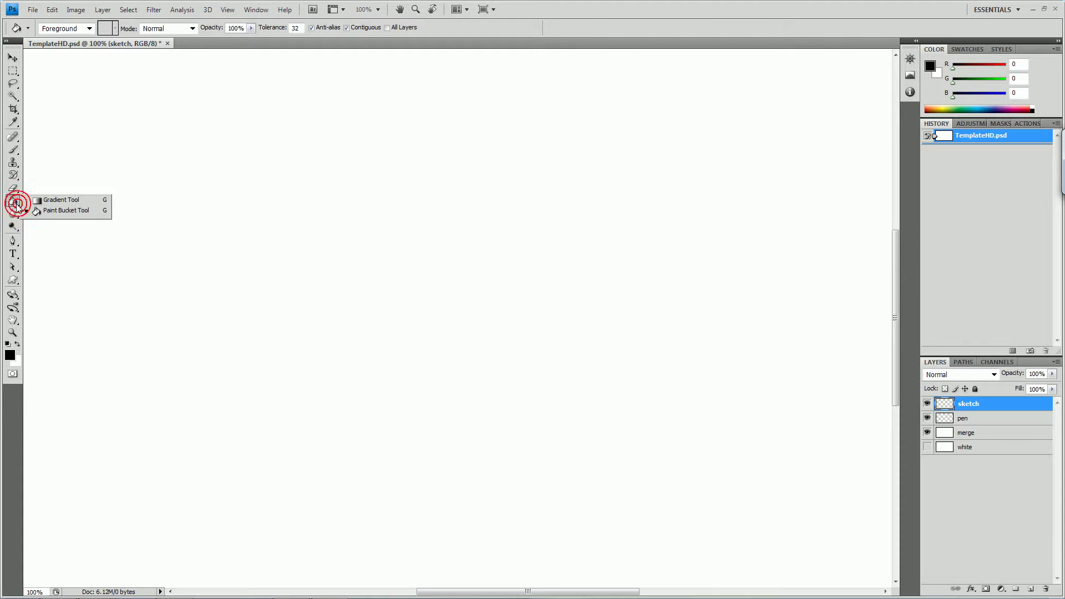
Set the foreground colour to vivid blue 3300ff (R 51, G 0, B 255)
left_click(60, 213)
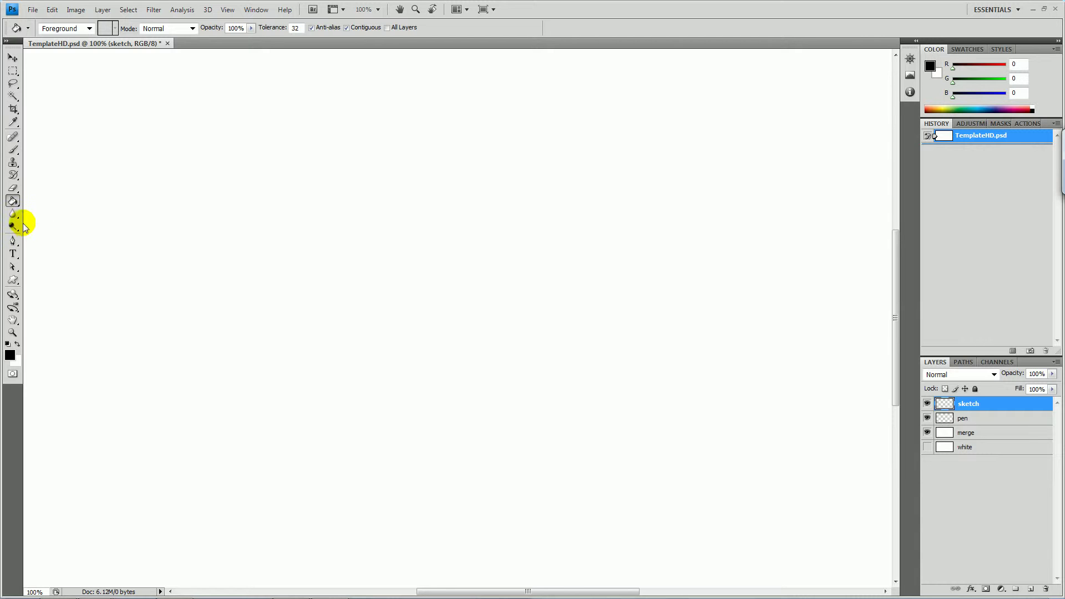
left_click(11, 355)
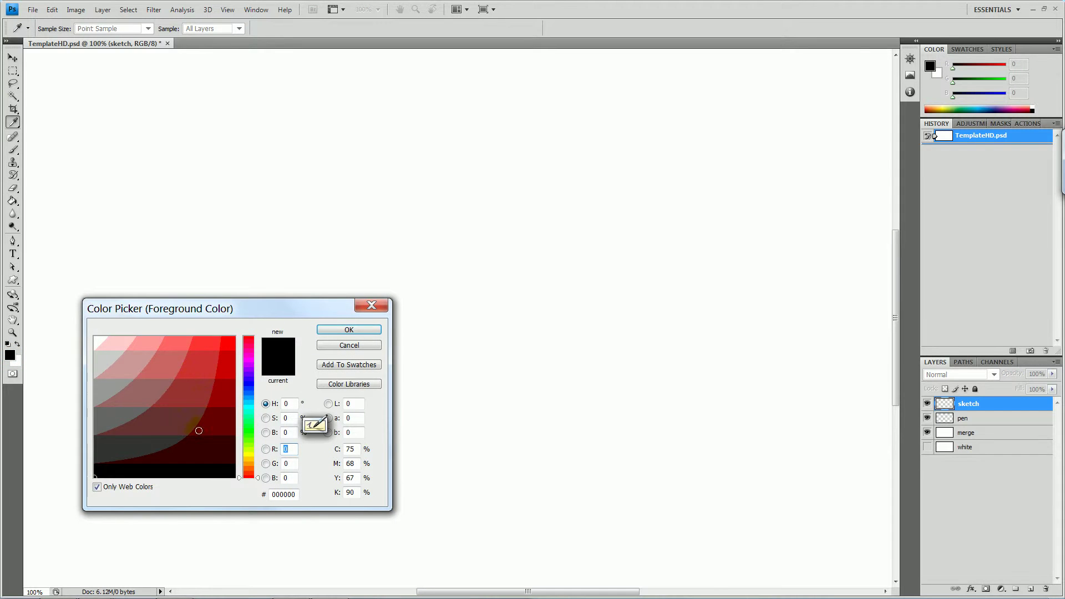
left_click(244, 380)
left_click(118, 341)
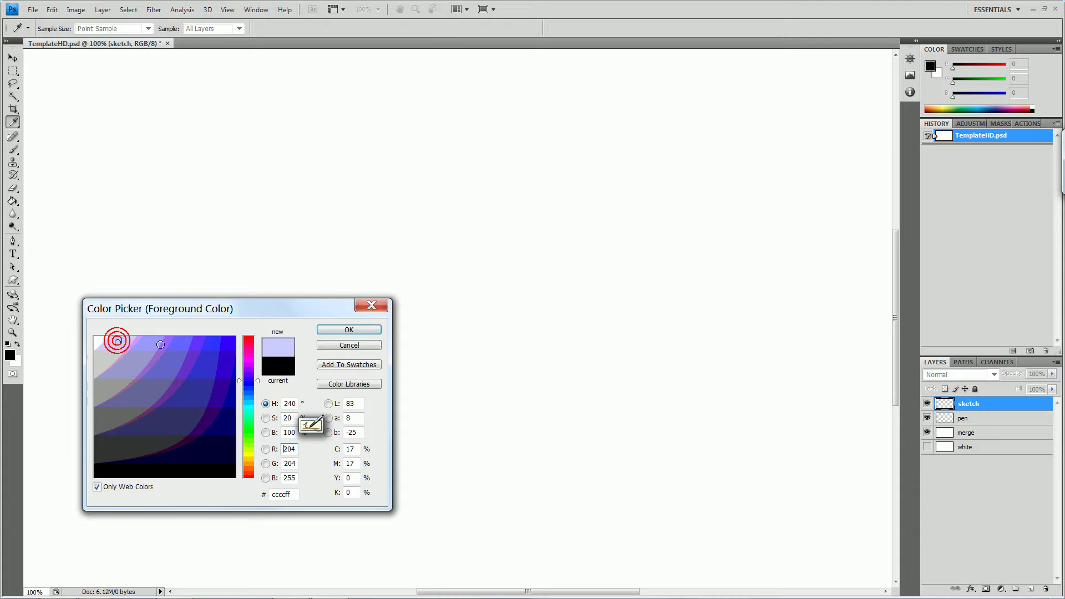
left_click(184, 339)
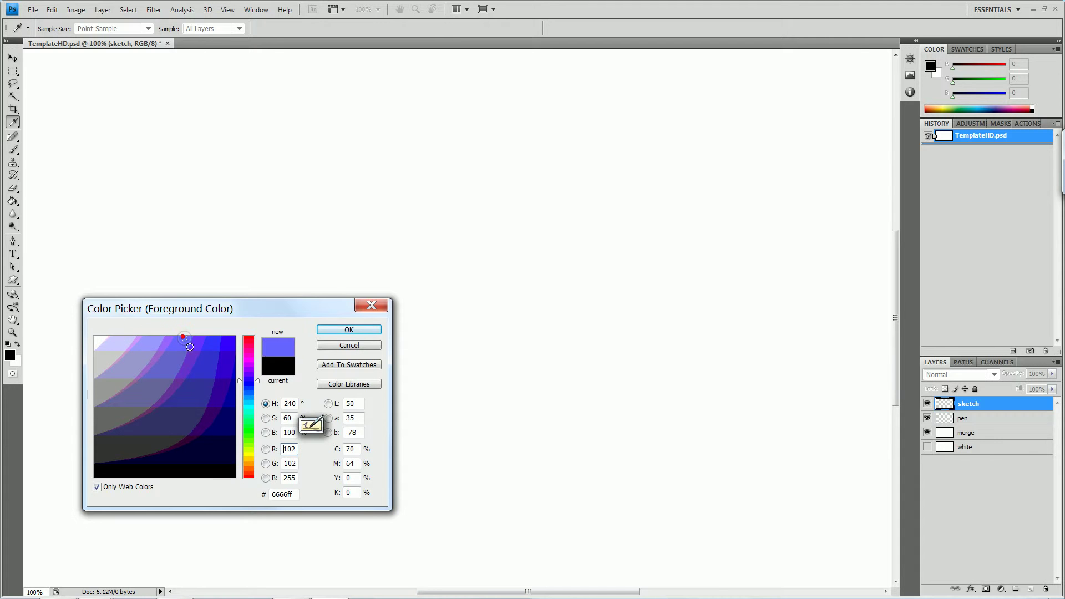
left_click(232, 339)
left_click(347, 330)
key("g")
Test-fill the canvas with the blue, then undo it back to white
left_click(303, 255)
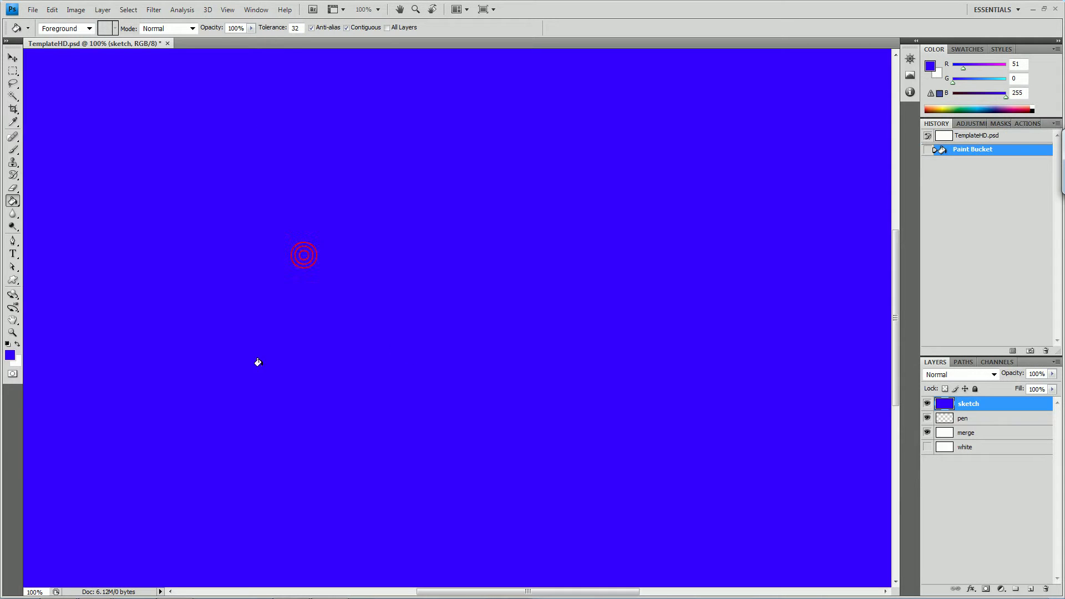
key("ctrl")
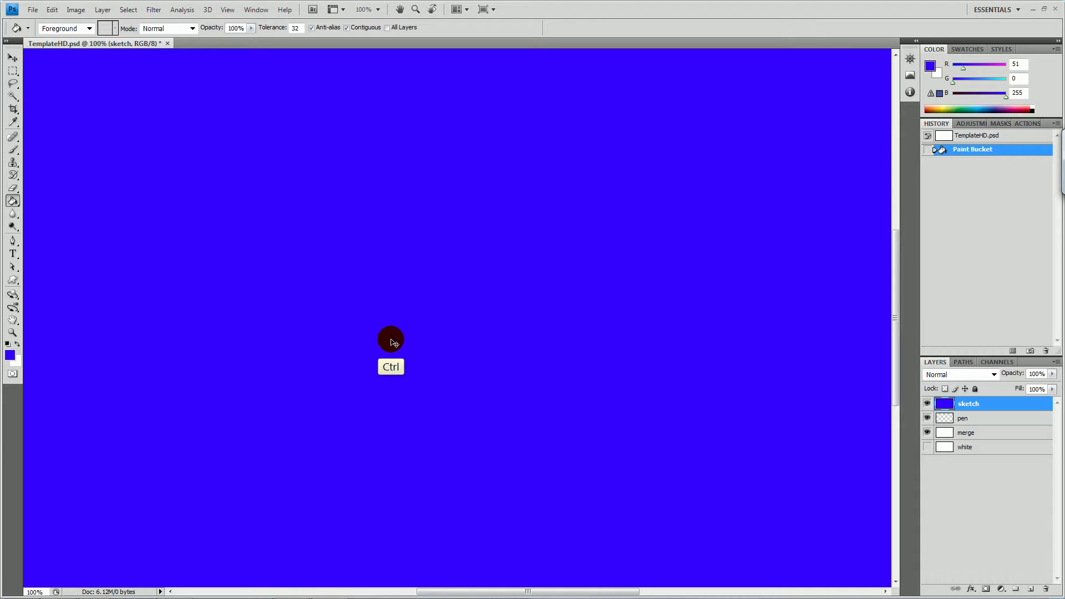
key("ctrl+z")
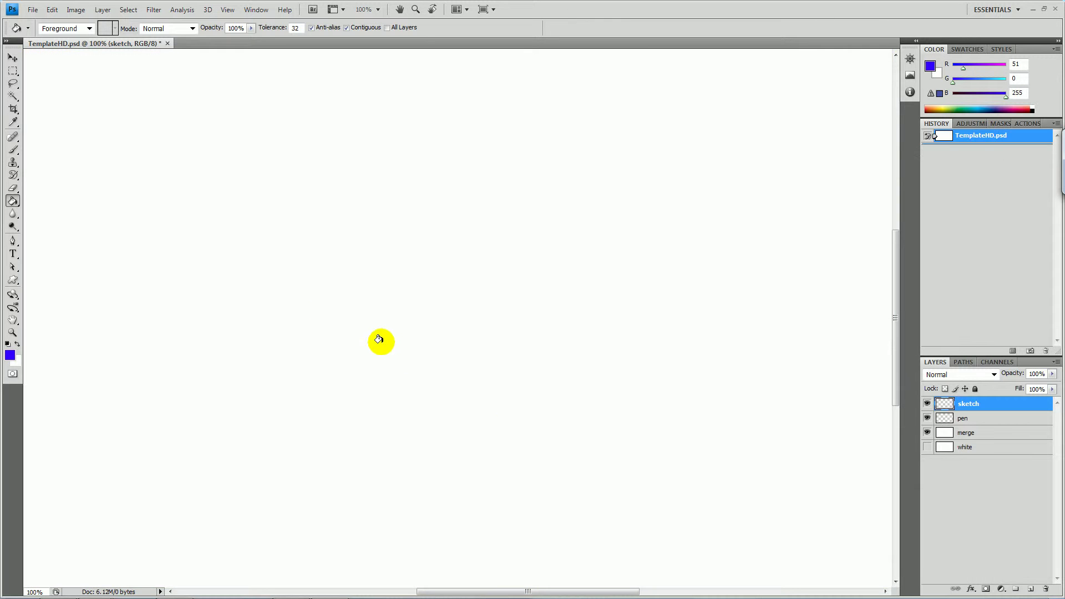
Switch to the Gradient Tool and zoom out with Ctrl+- to show the whole canvas
left_click(13, 204)
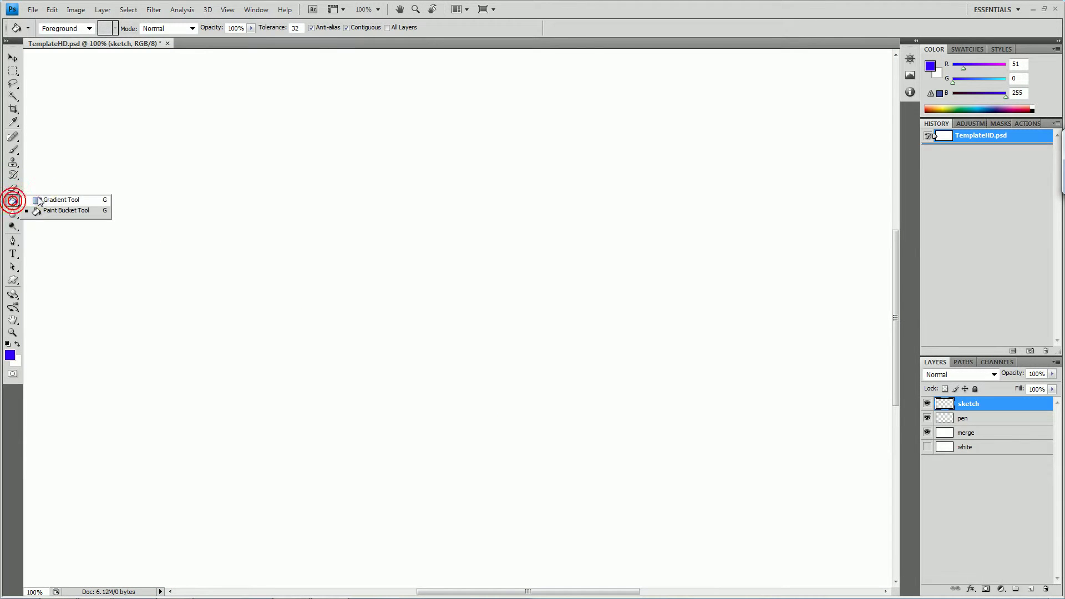
left_click(38, 200)
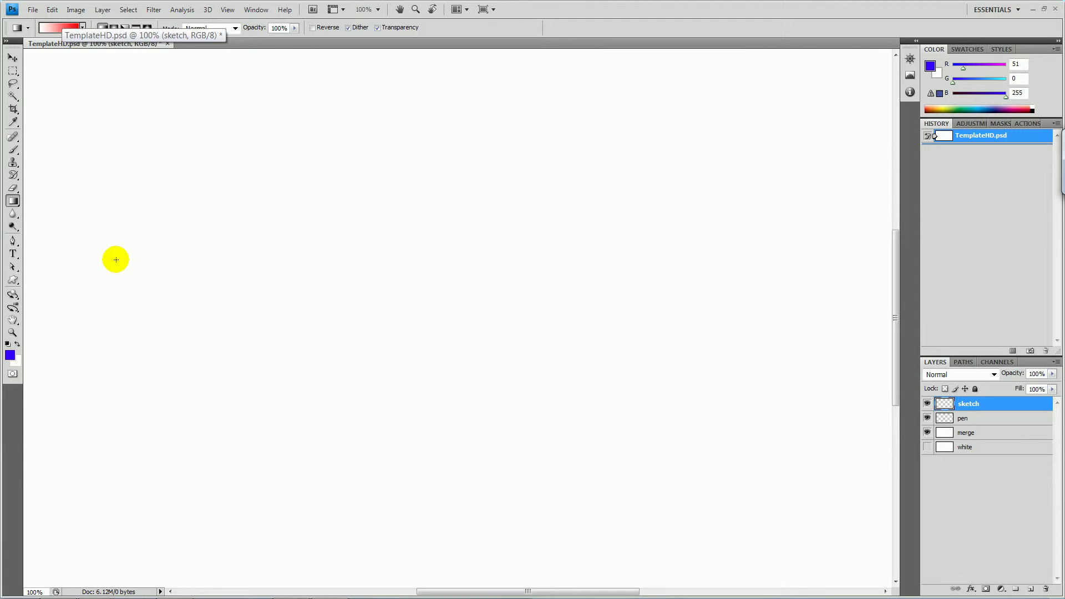
key("ctrl+minus")
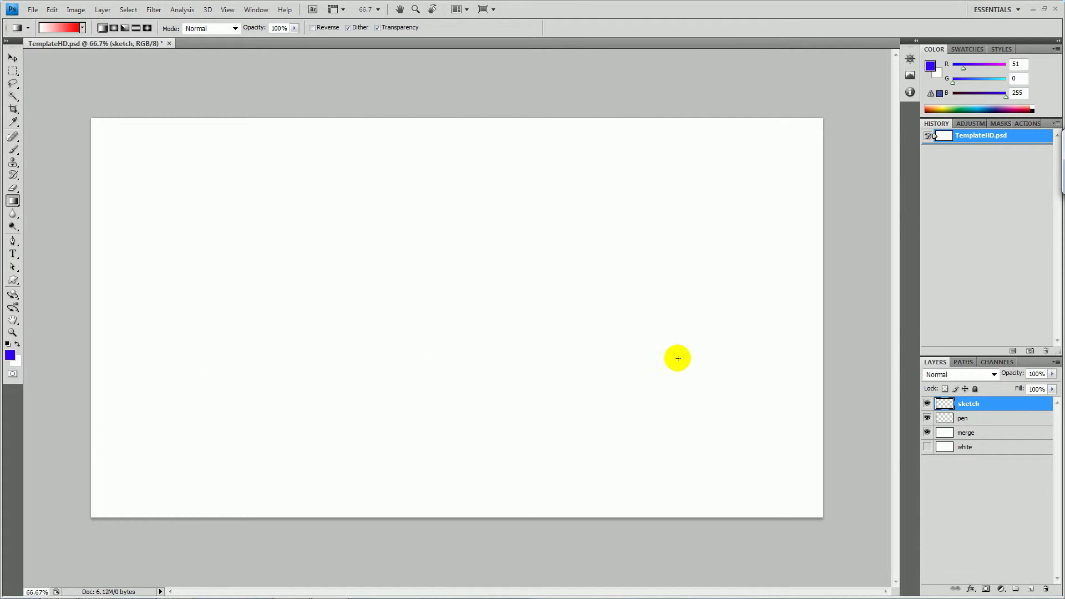
left_click(12, 201)
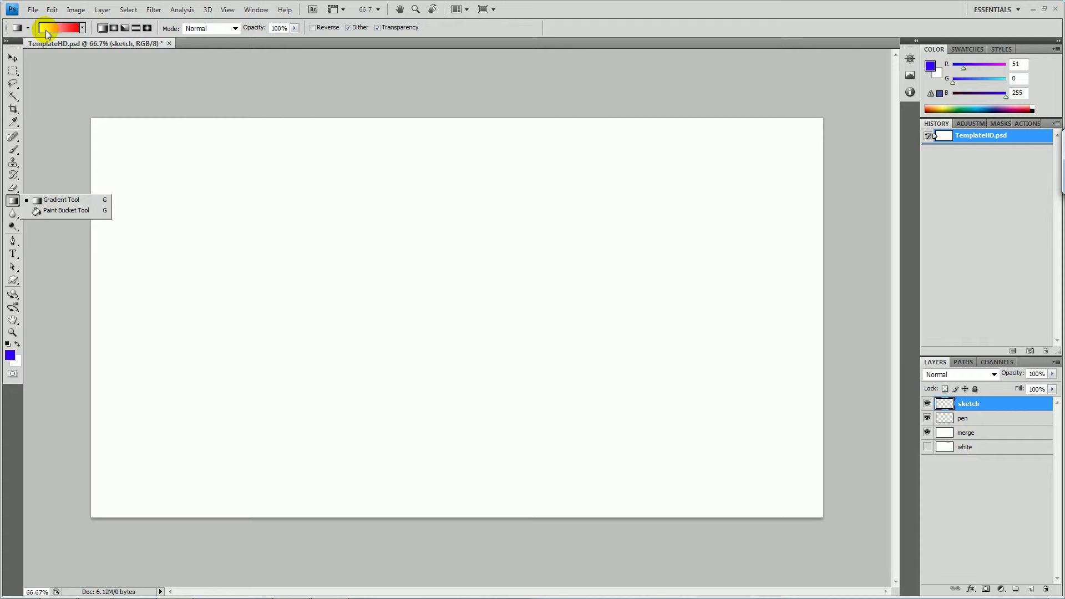
left_click(50, 31)
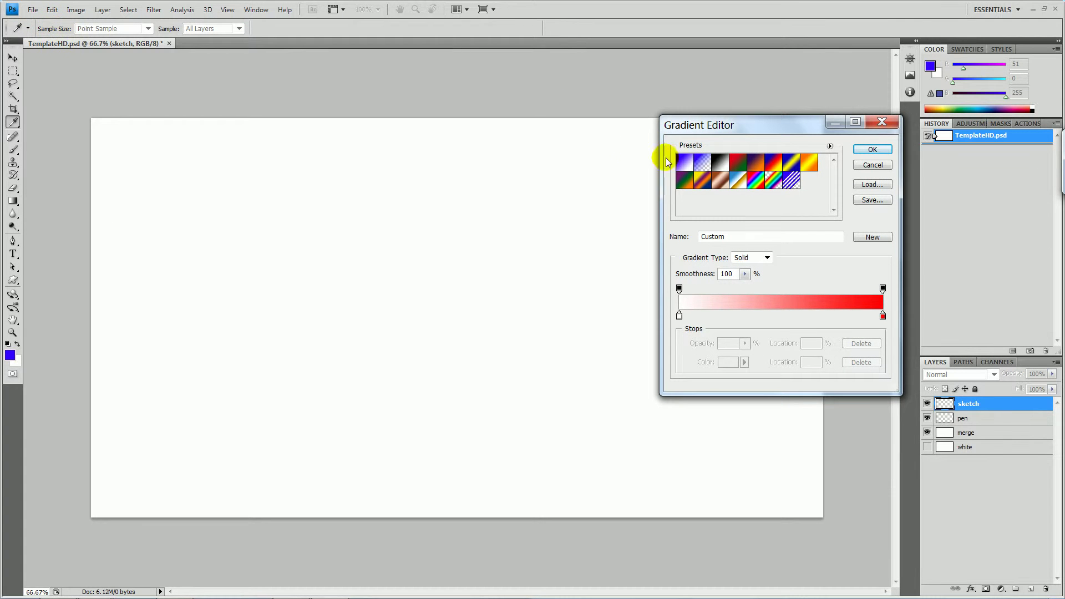
left_click_drag(730, 125, 462, 173)
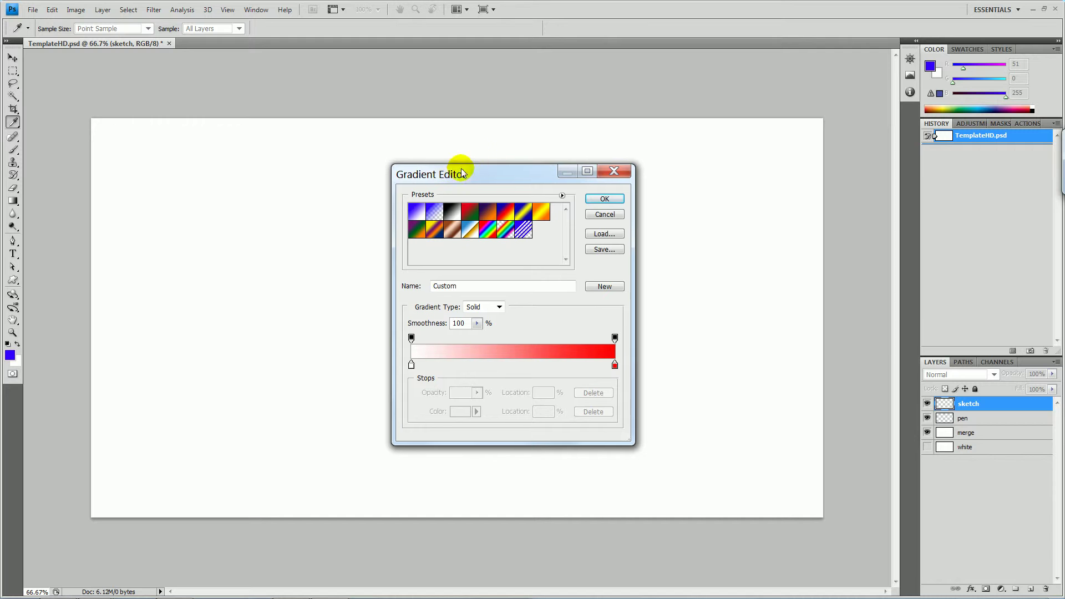
left_click(613, 171)
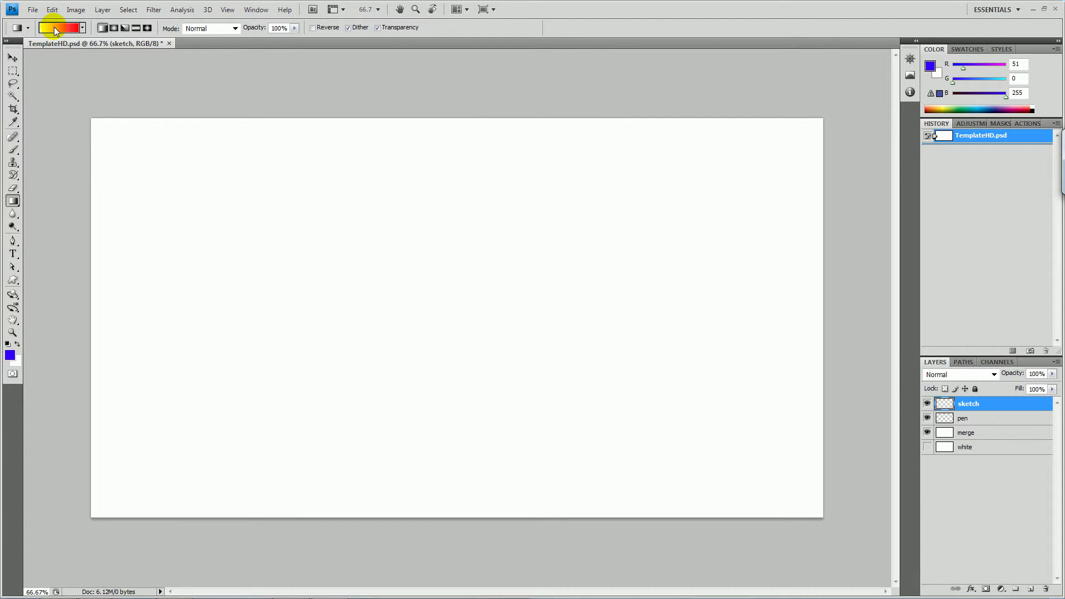
left_click(58, 29)
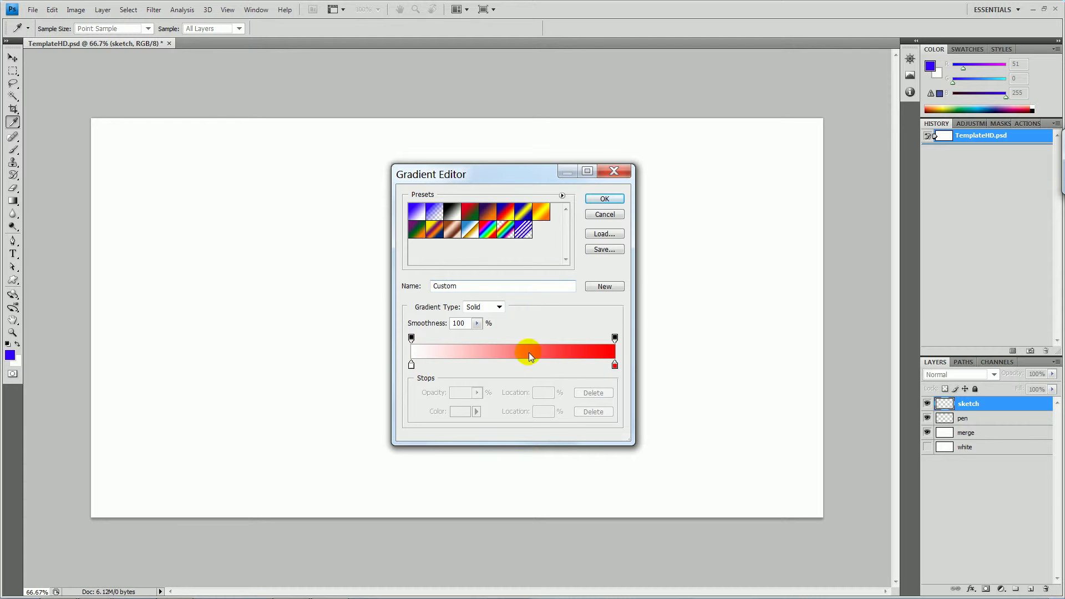
Accept the white-to-red gradient and draw it vertically: white at top, red at bottom
left_click(605, 199)
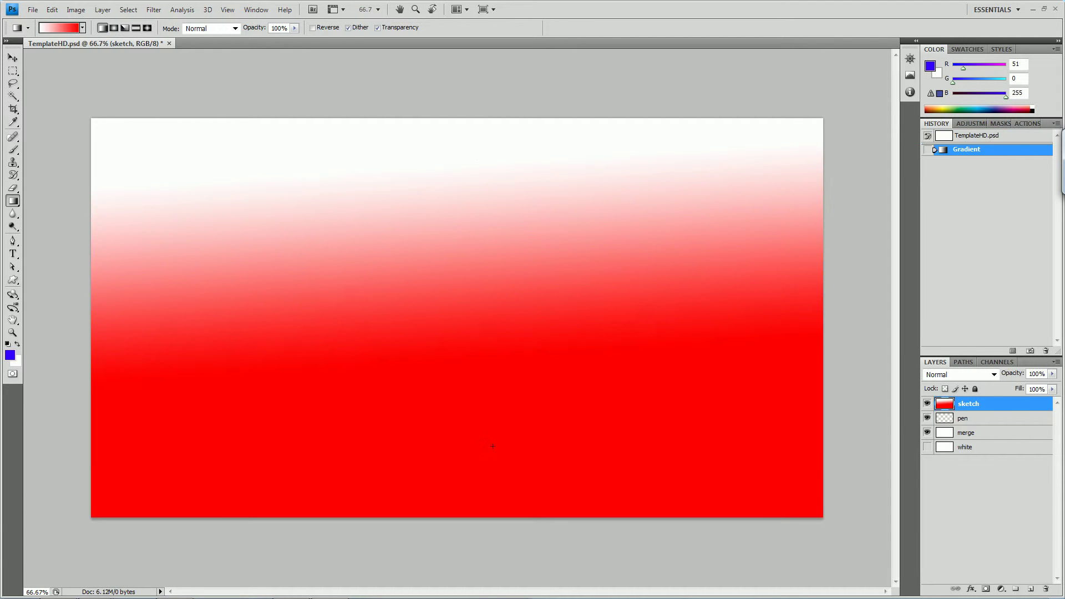
left_click_drag(440, 194, 439, 294)
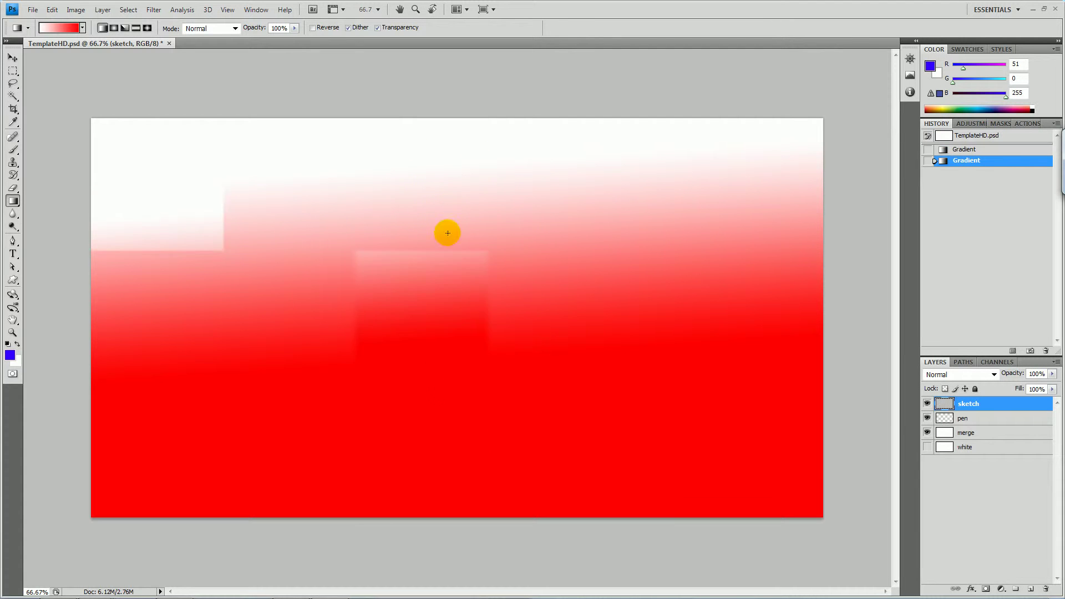
left_click_drag(465, 250, 468, 375)
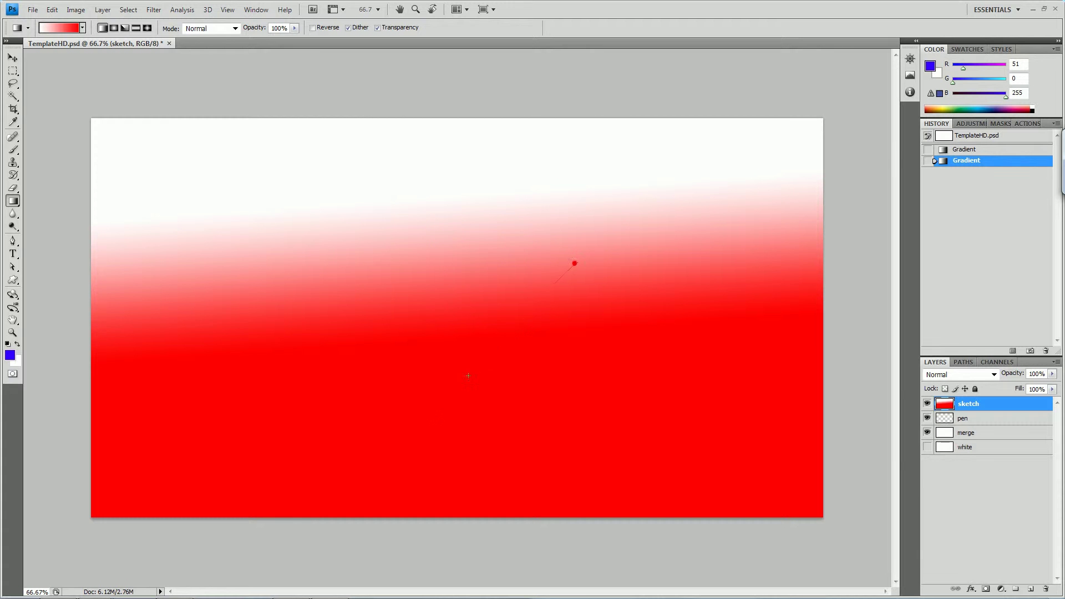
left_click_drag(422, 428, 422, 428)
left_click_drag(304, 278, 475, 351)
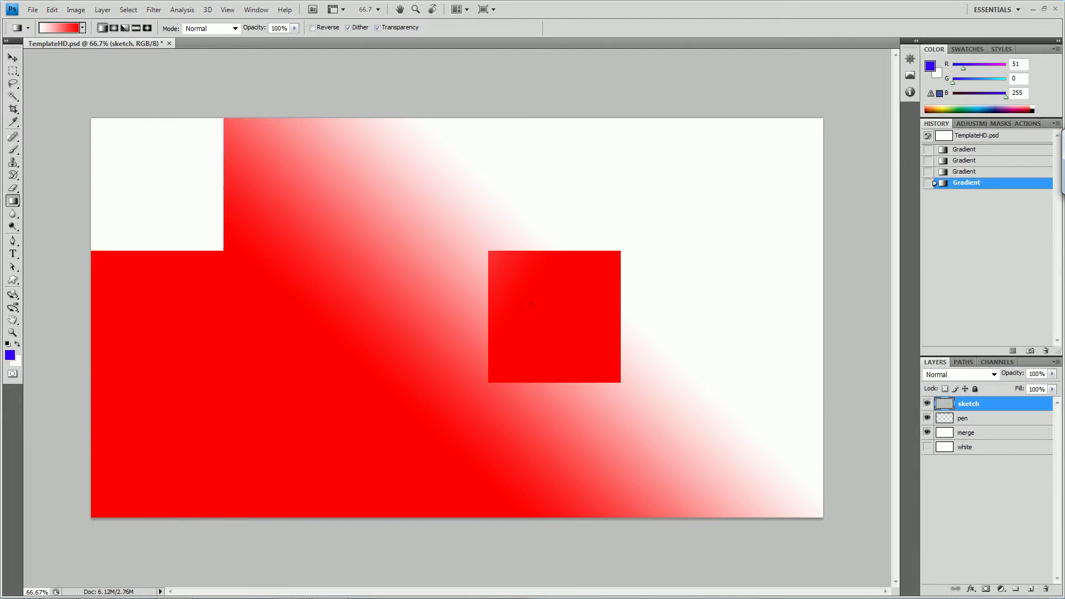
left_click_drag(476, 239, 487, 383)
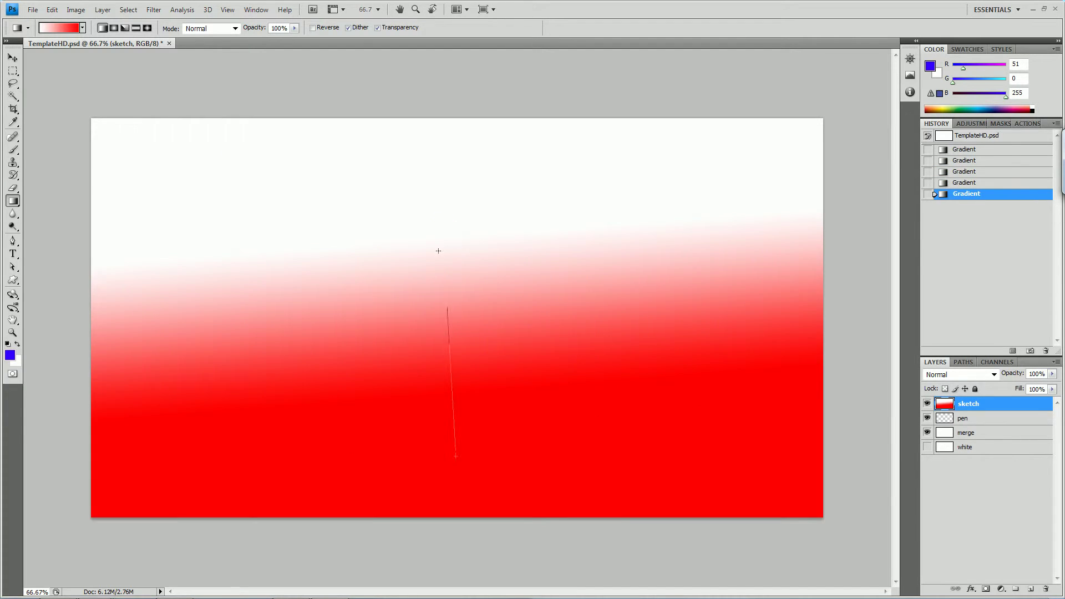
left_click_drag(438, 251, 454, 226)
left_click_drag(468, 351, 457, 422)
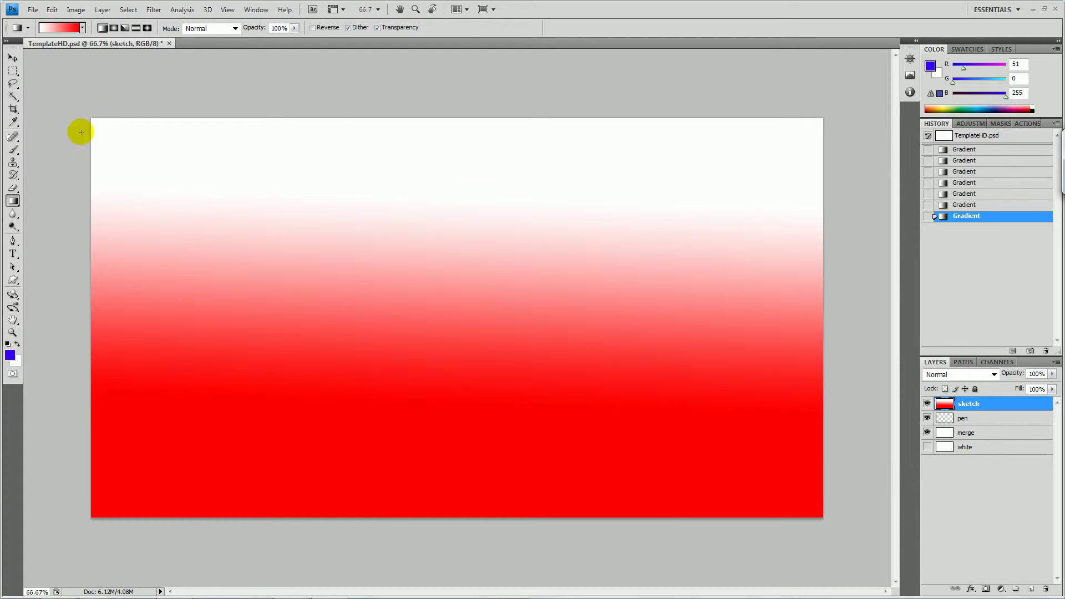
Reopen the Gradient Editor and select the white starting colour stop
left_click(61, 29)
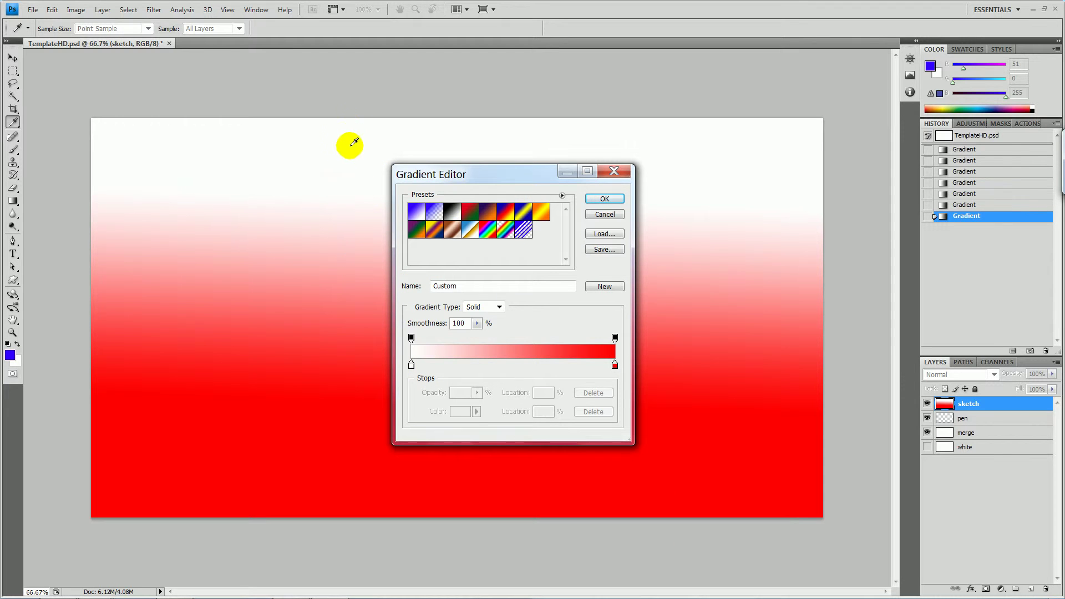
left_click(411, 365)
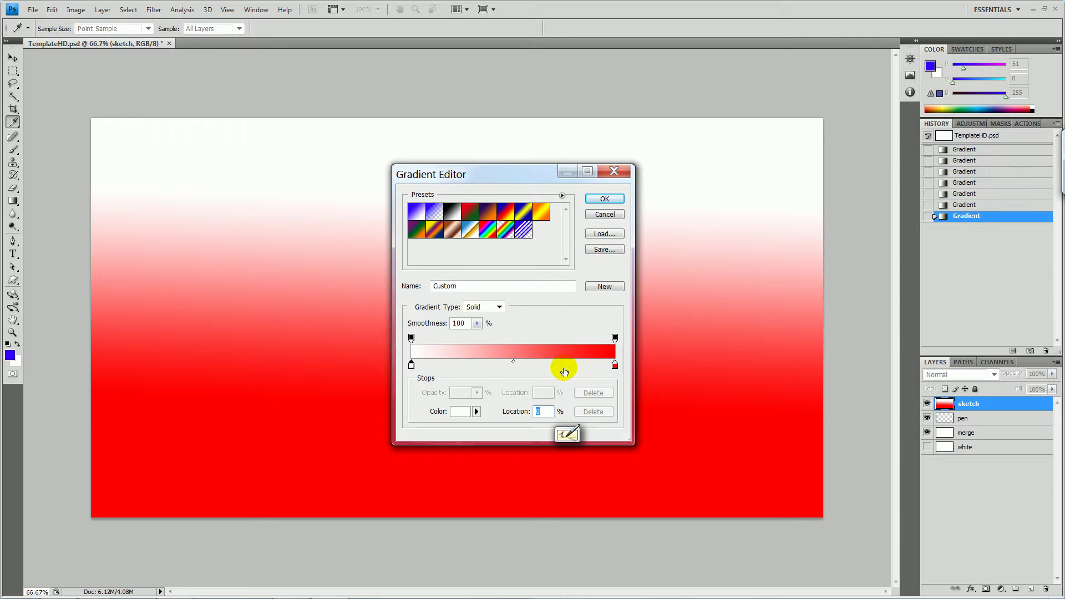
left_click(615, 366)
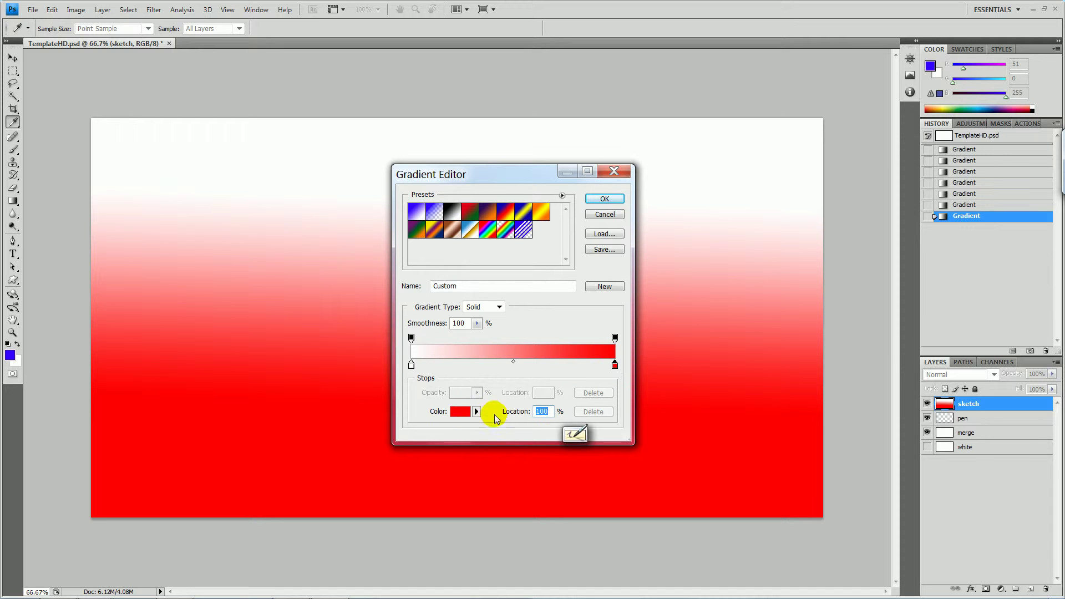
left_click(411, 366)
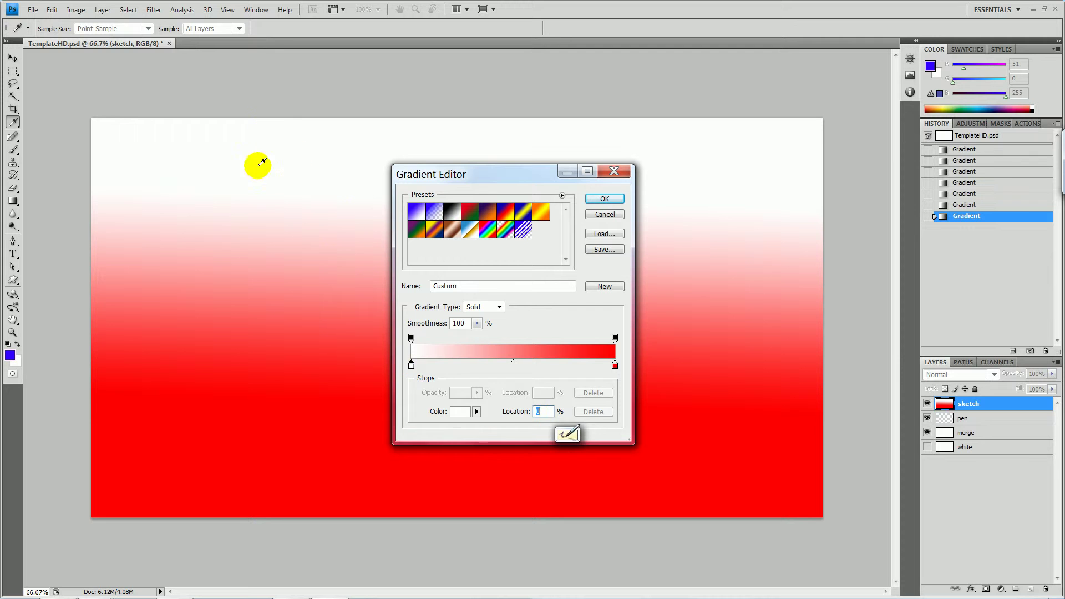
Change the starting stop's colour to pale sky blue 99ccff
left_click(460, 412)
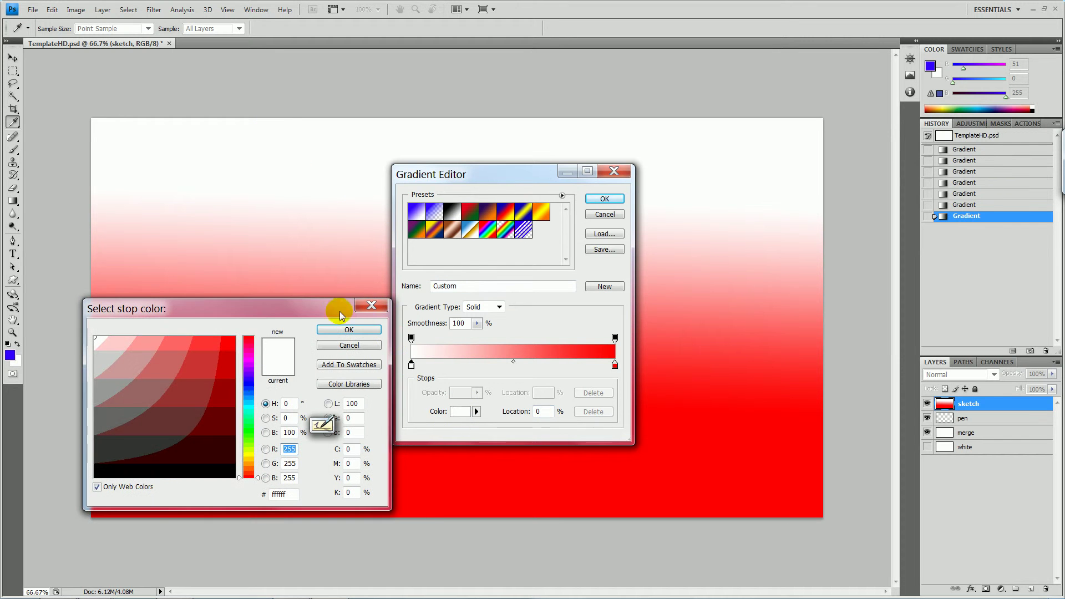
left_click(247, 399)
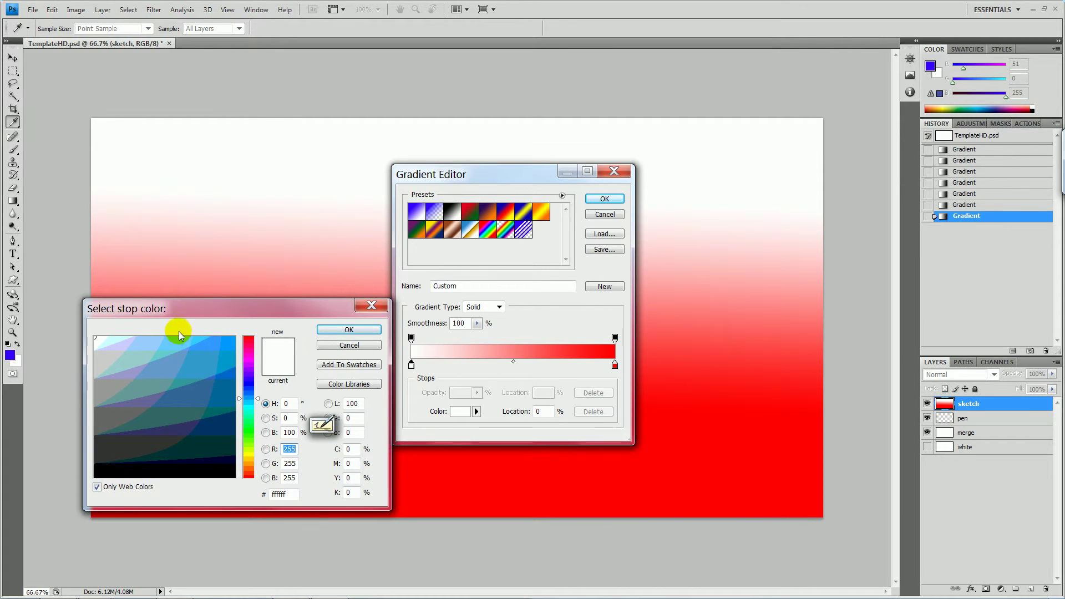
left_click(177, 341)
left_click(154, 350)
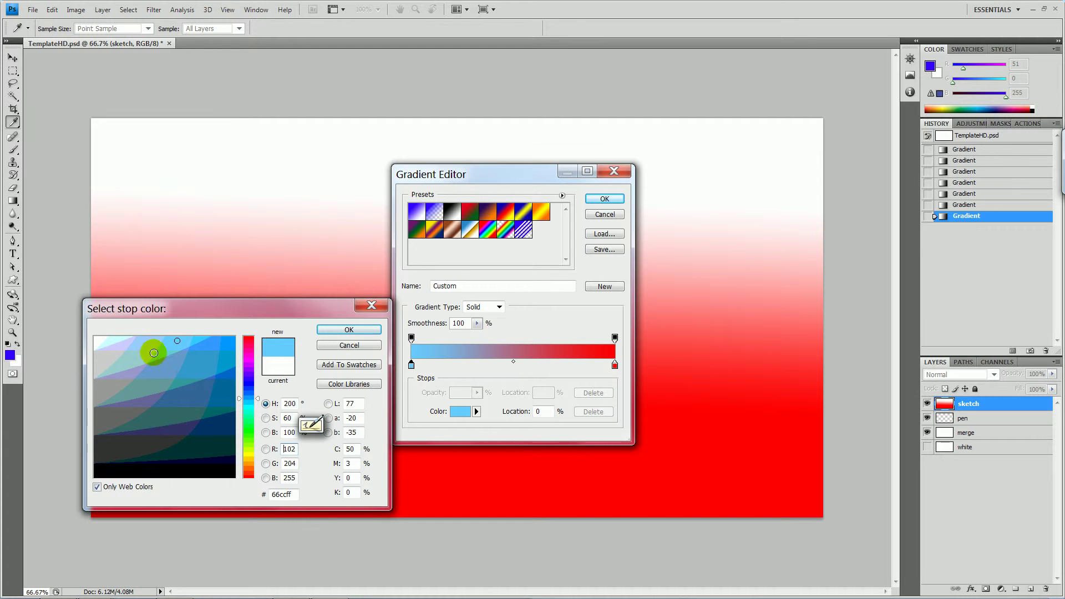
left_click(153, 344)
left_click(166, 342)
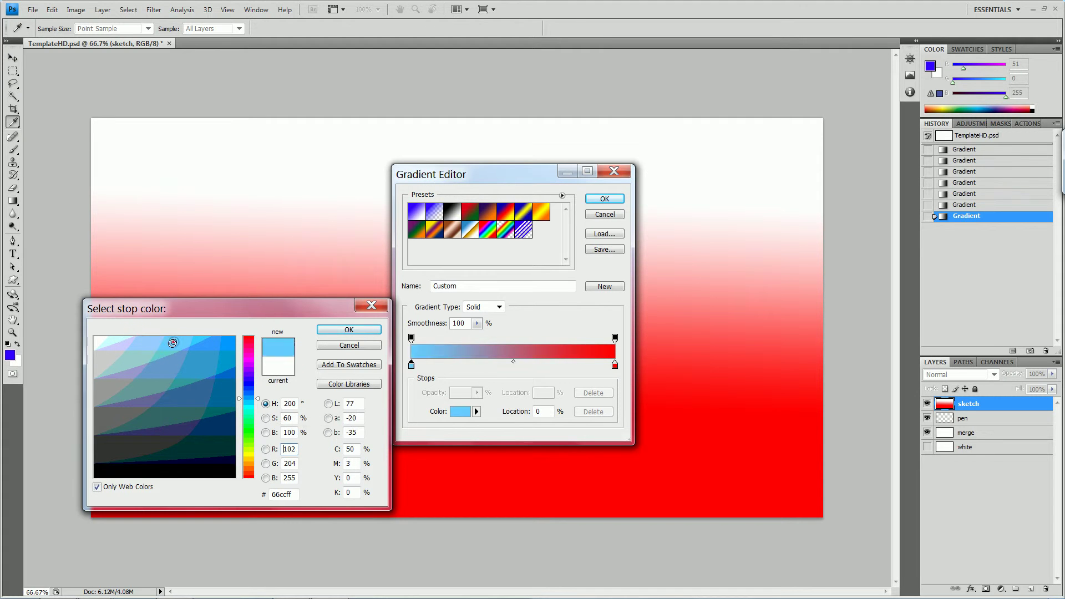
left_click(152, 344)
left_click(149, 347)
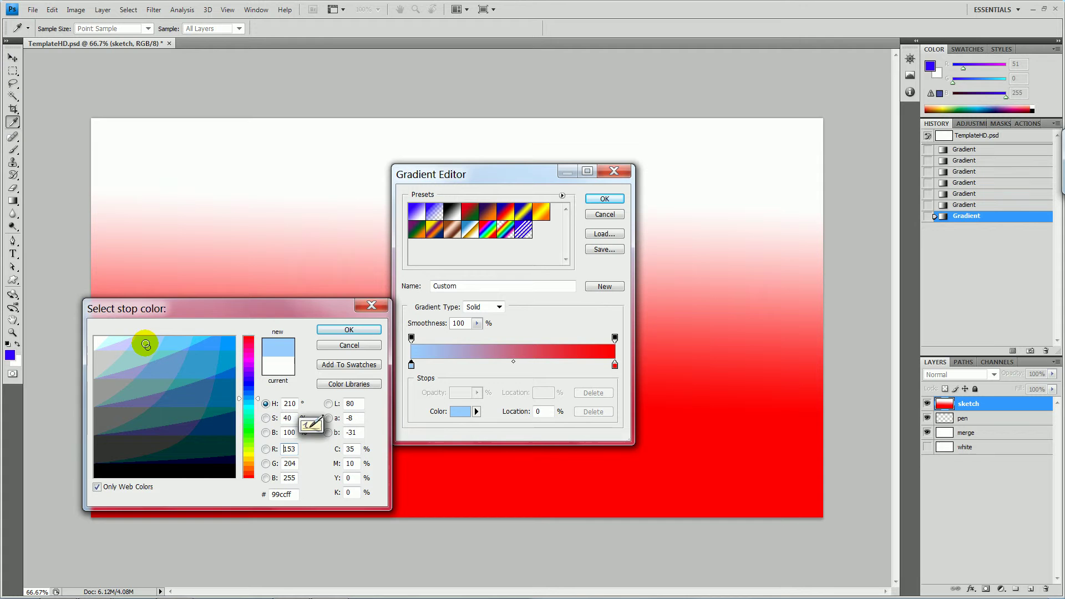
left_click(344, 333)
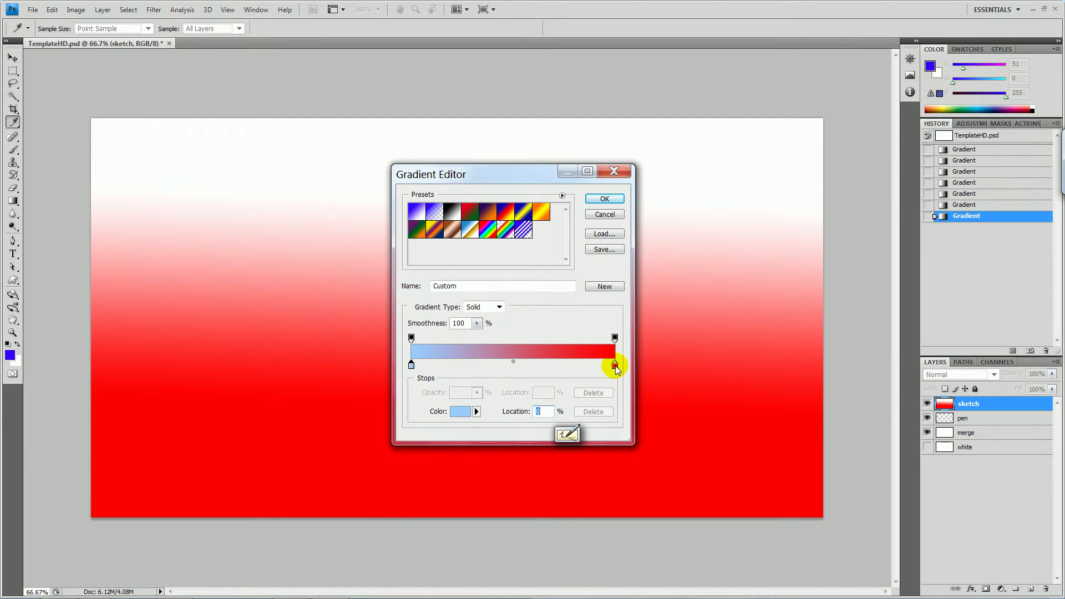
Make the red end stop grass green 00cc33 and accept the blue-to-green gradient
left_click(615, 367)
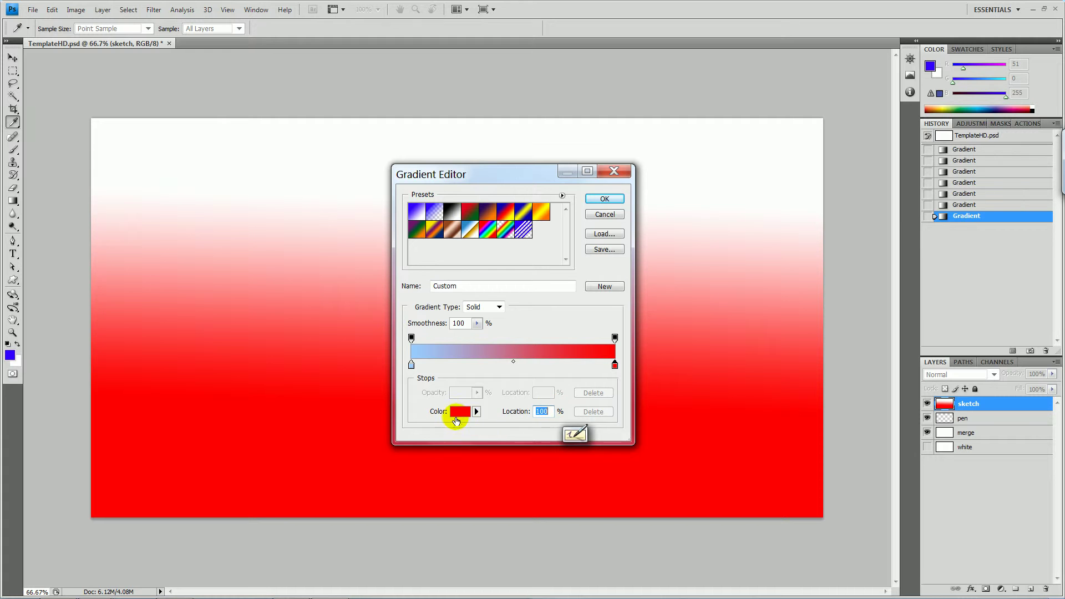
left_click(459, 411)
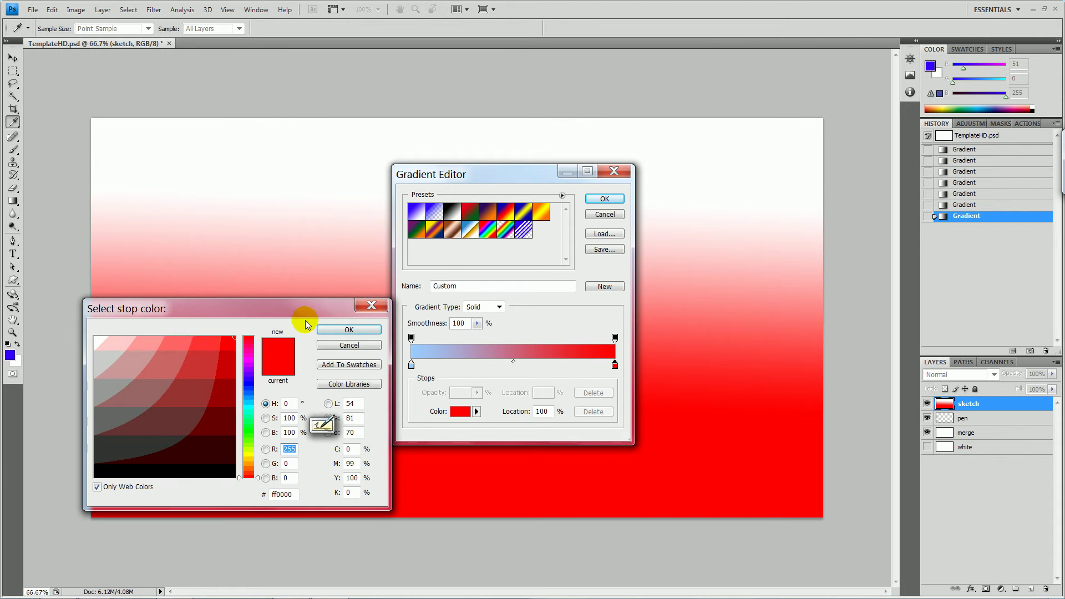
left_click(249, 424)
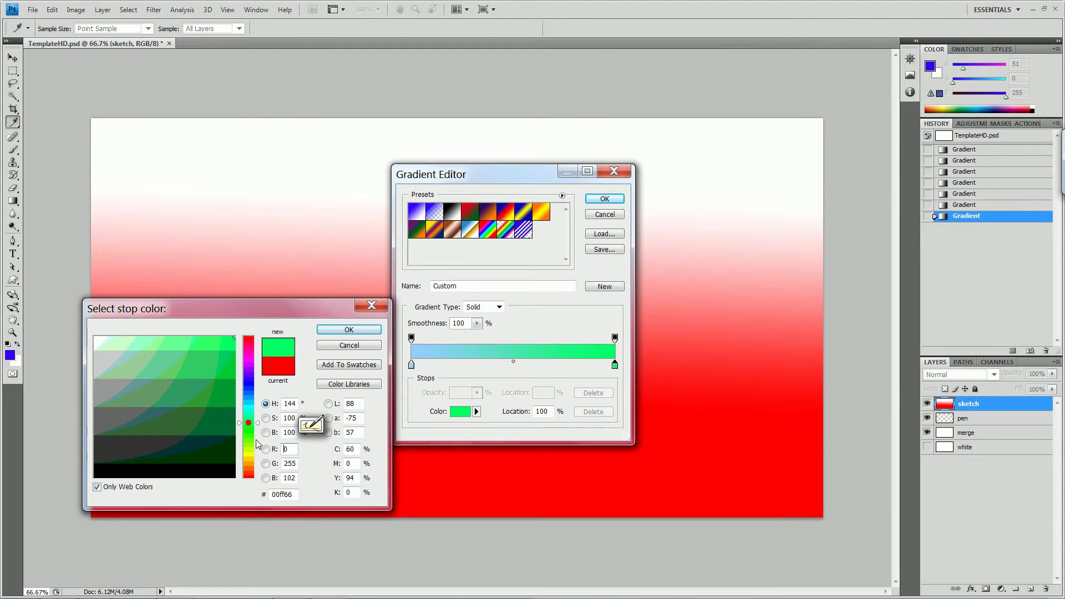
left_click(225, 377)
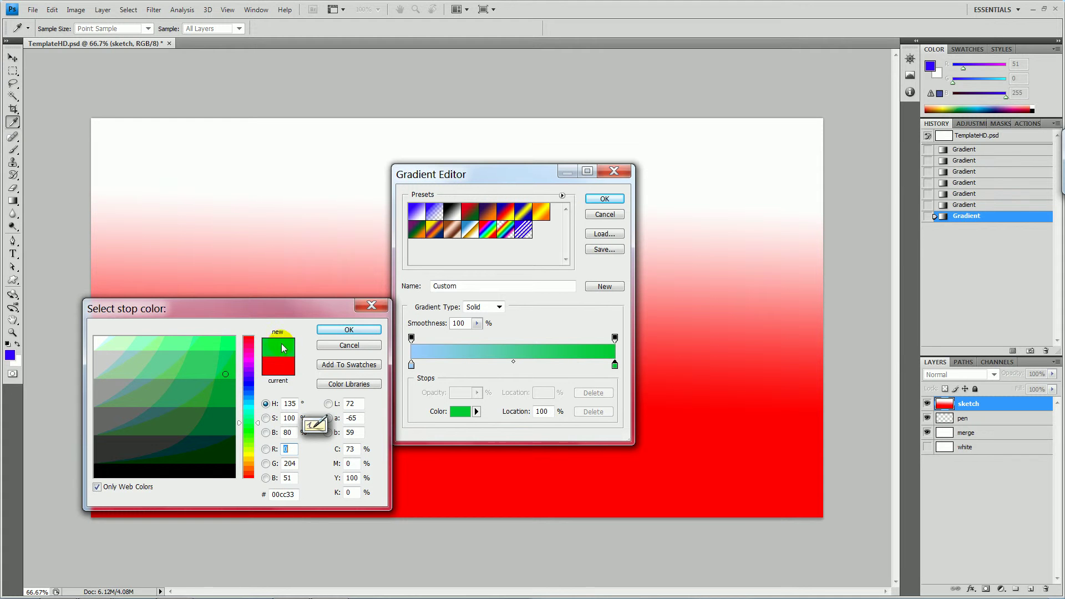
left_click(349, 330)
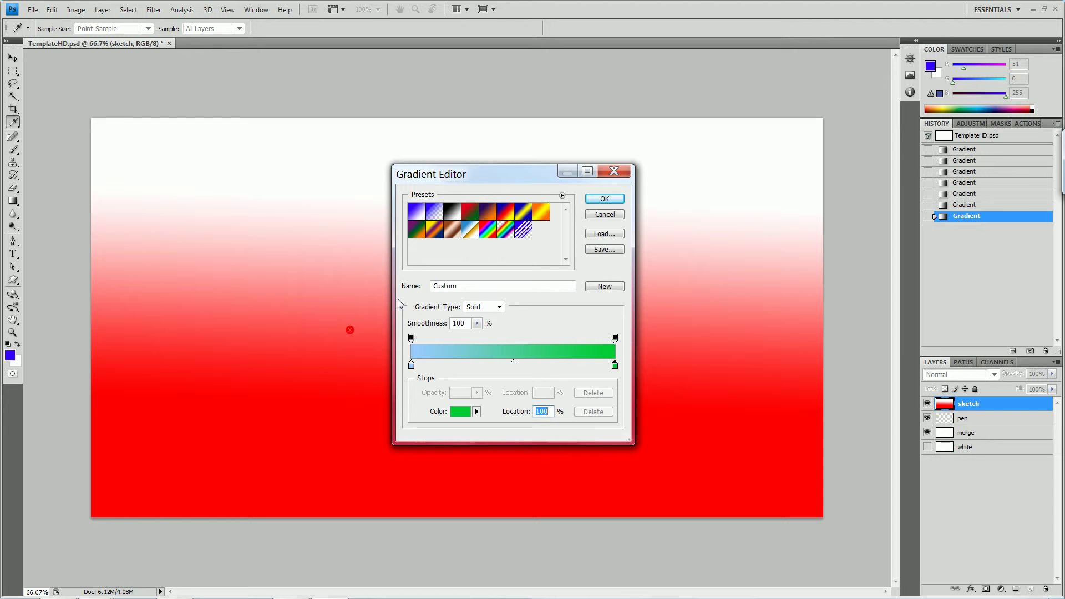
left_click(604, 199)
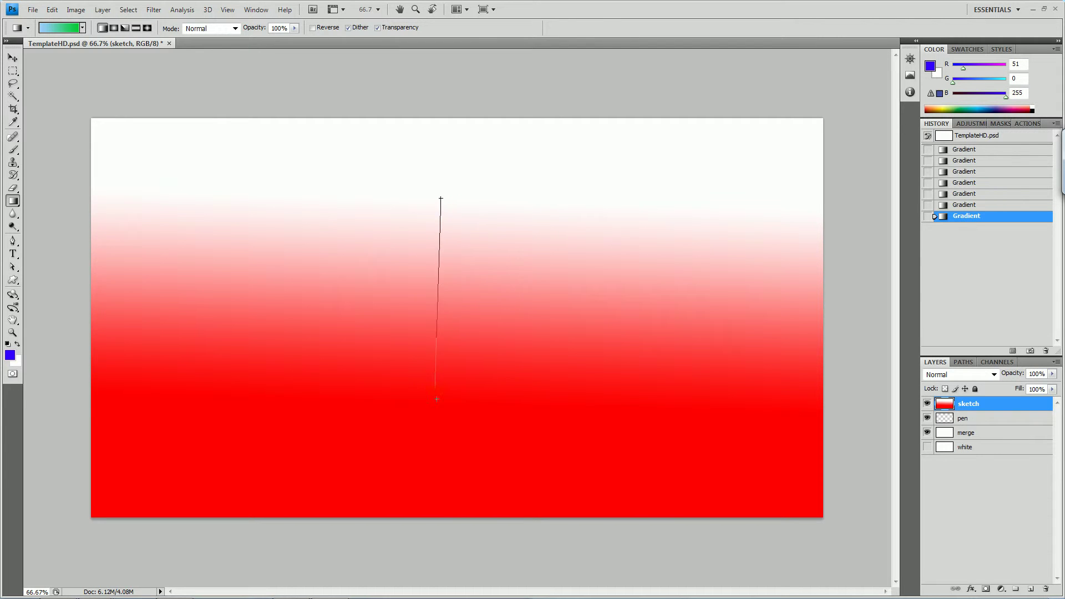
Redraw the blue-to-green gradient vertically several times until grass fills the lower third
left_click_drag(452, 448, 455, 452)
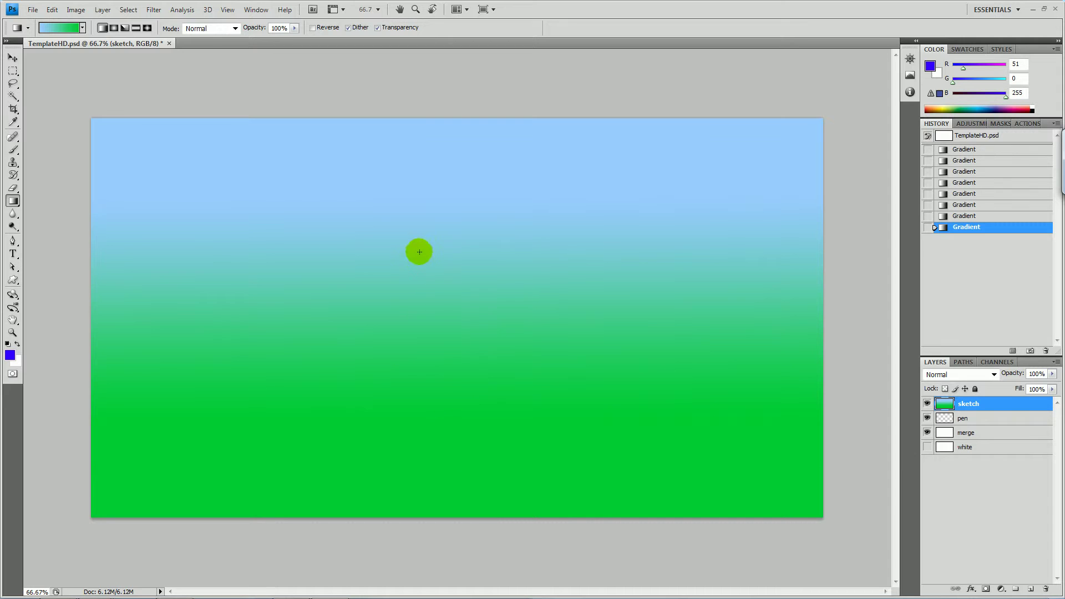
left_click_drag(435, 382, 435, 384)
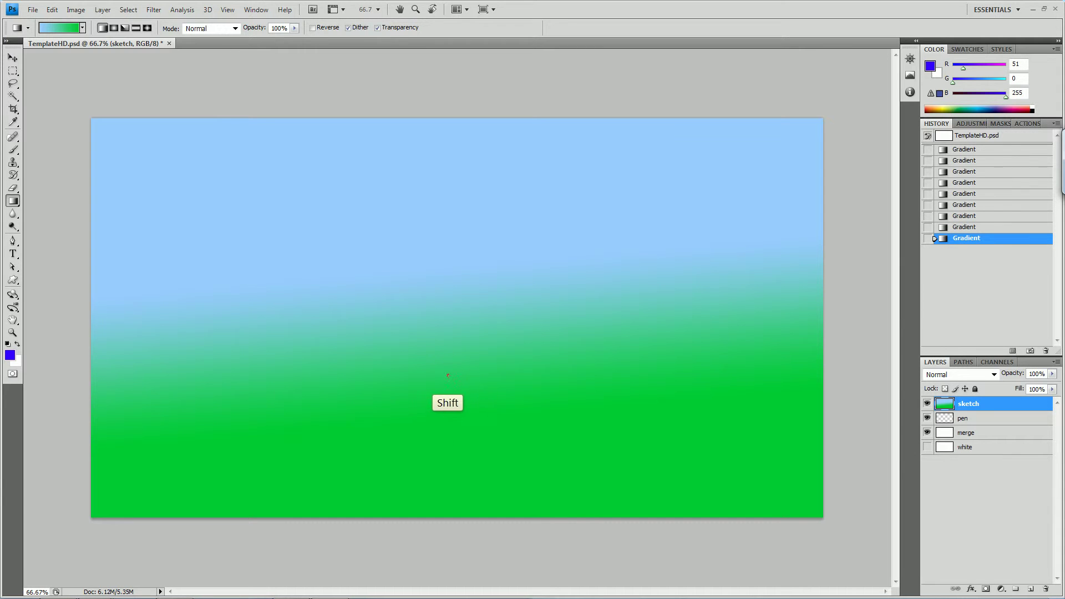
mouse_move(448, 375)
left_mouse_down()
mouse_move(452, 450)
mouse_move(502, 451)
mouse_move(435, 460)
mouse_move(525, 423)
mouse_move(535, 307)
mouse_move(430, 255)
mouse_move(338, 323)
mouse_move(340, 404)
mouse_move(450, 464)
mouse_move(496, 305)
mouse_move(442, 281)
mouse_move(492, 302)
mouse_move(525, 340)
mouse_move(509, 314)
mouse_move(525, 331)
mouse_move(535, 408)
mouse_move(502, 463)
mouse_move(450, 480)
mouse_move(449, 464)
mouse_move(451, 482)
left_mouse_up()
left_click_drag(444, 285, 458, 454)
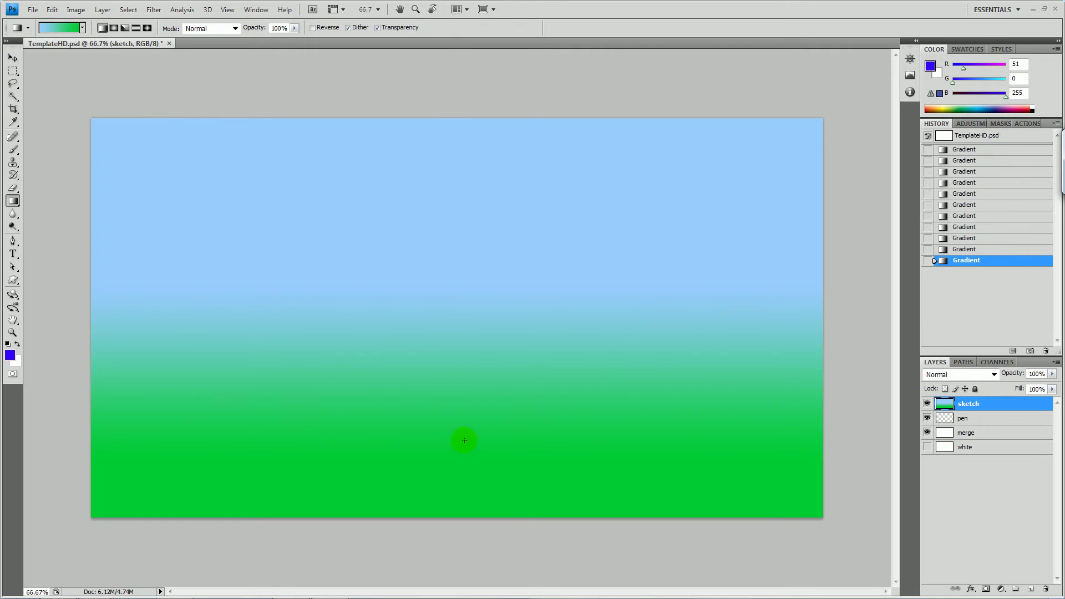
left_click_drag(448, 319, 462, 437)
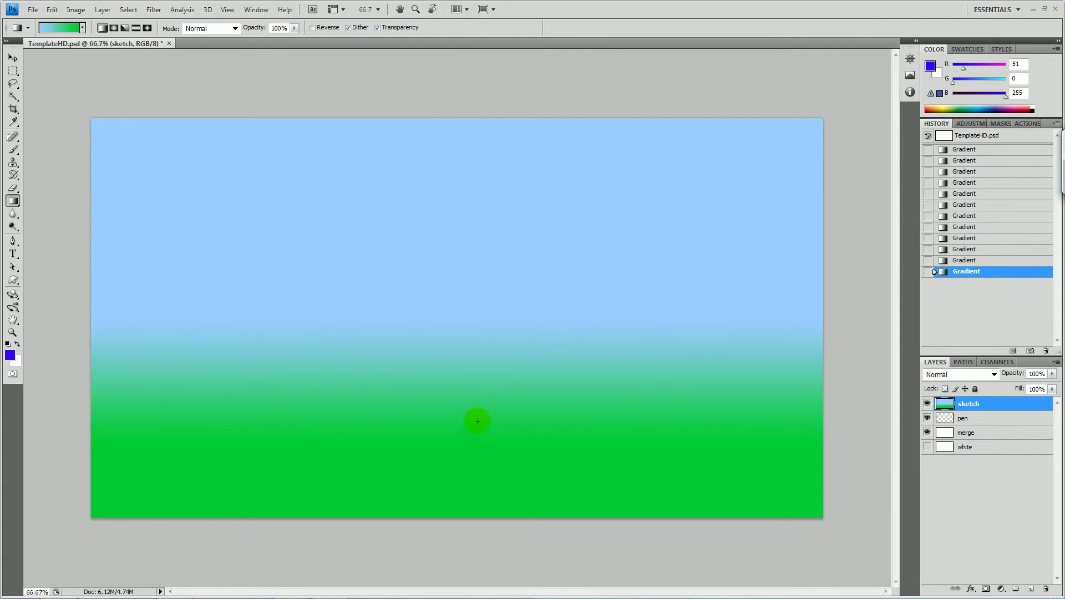
left_click_drag(439, 367, 451, 451)
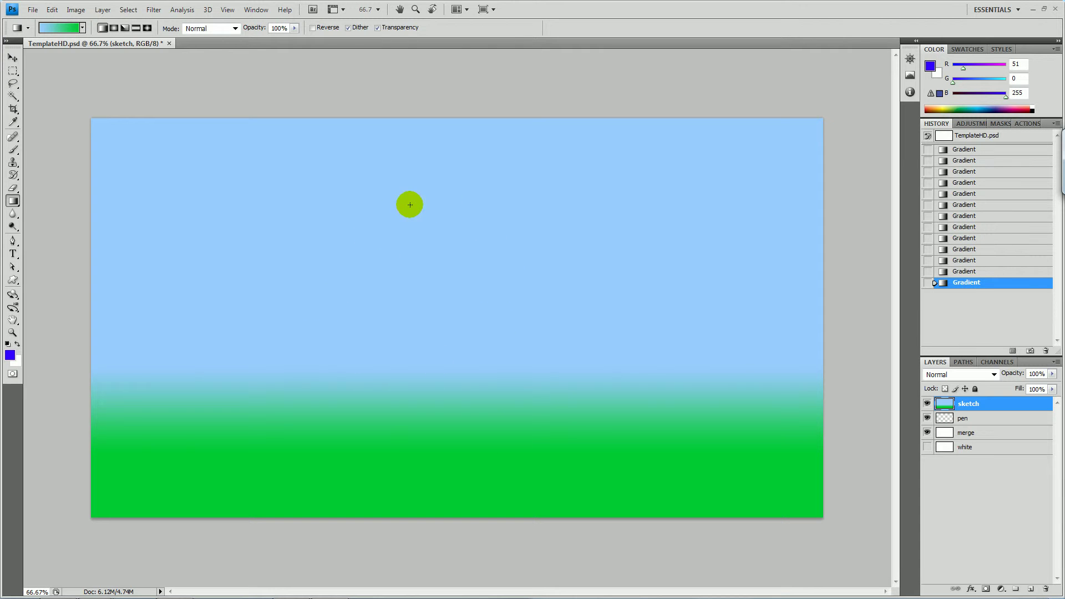
Reopen the Gradient Editor, add a new colour stop and start entering its location
left_click(65, 29)
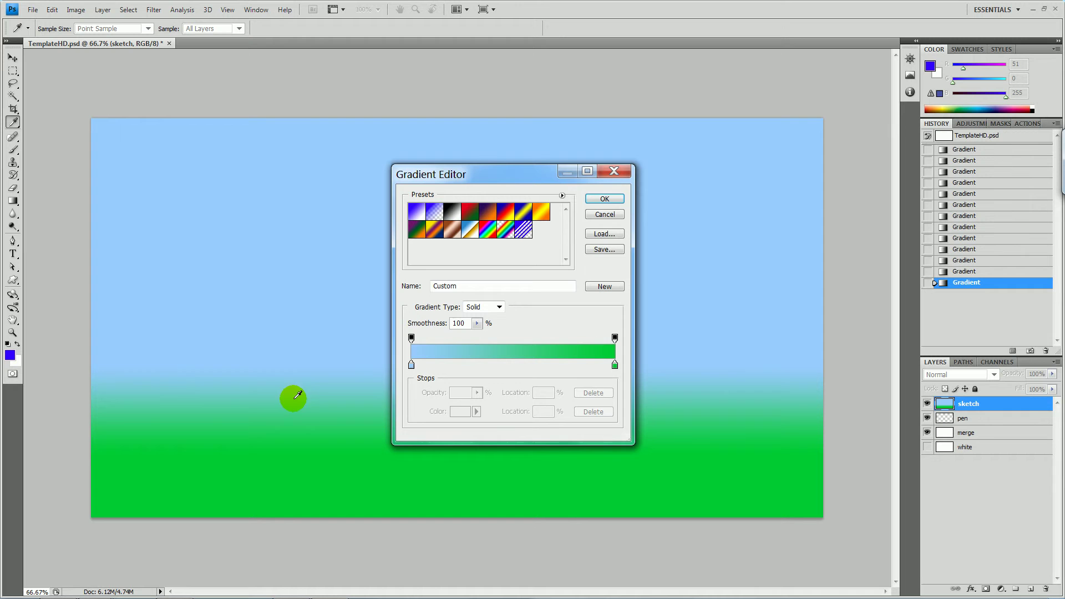
left_click(557, 367)
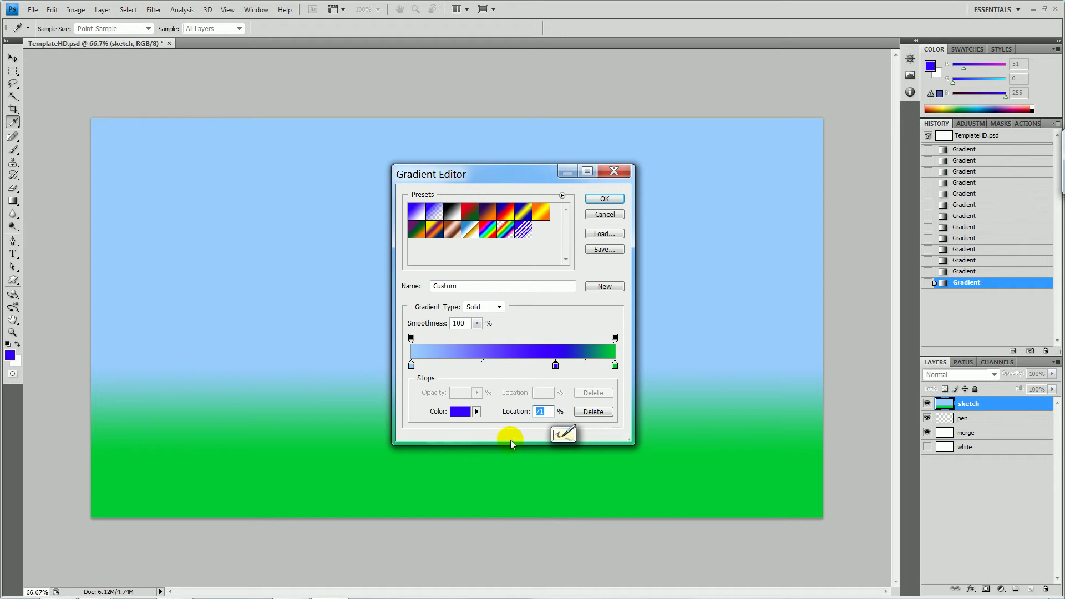
type("7")
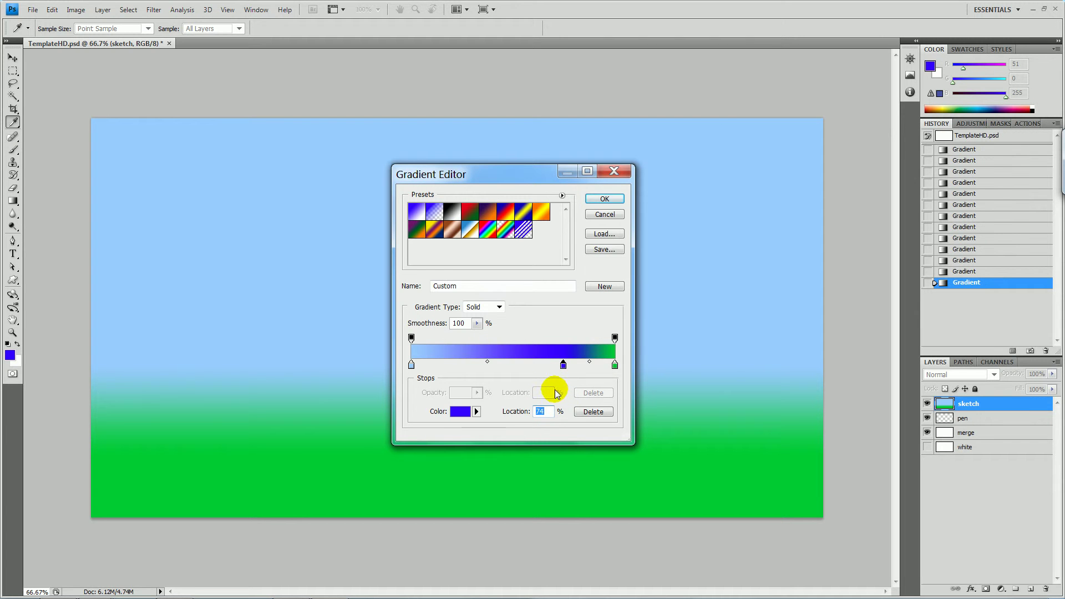
Set the new stop's location to 75% and try blue and green shades, then cancel
type("75")
left_click(461, 412)
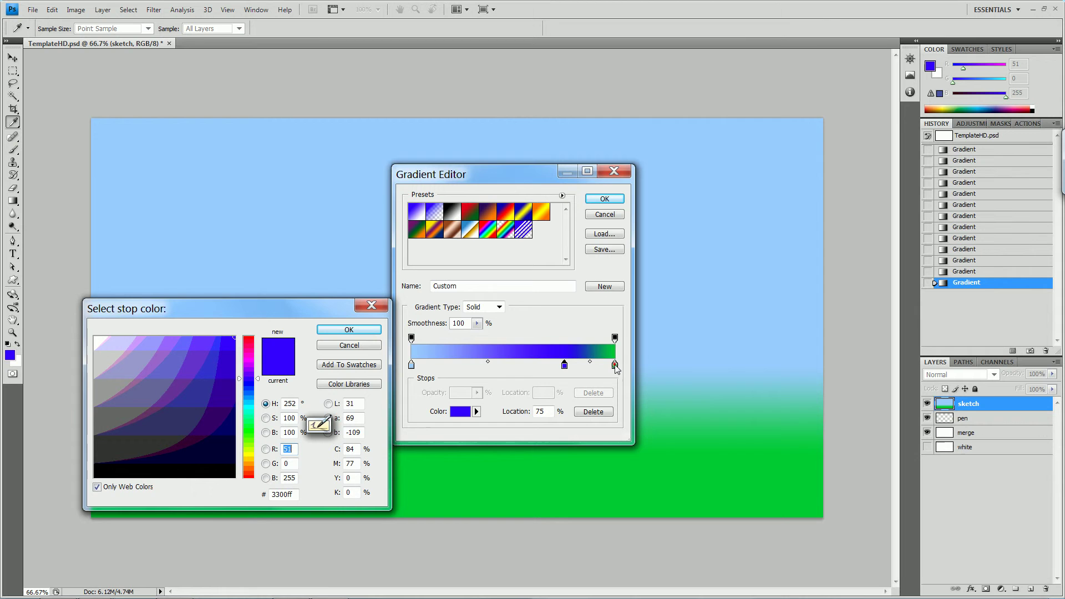
left_click(249, 416)
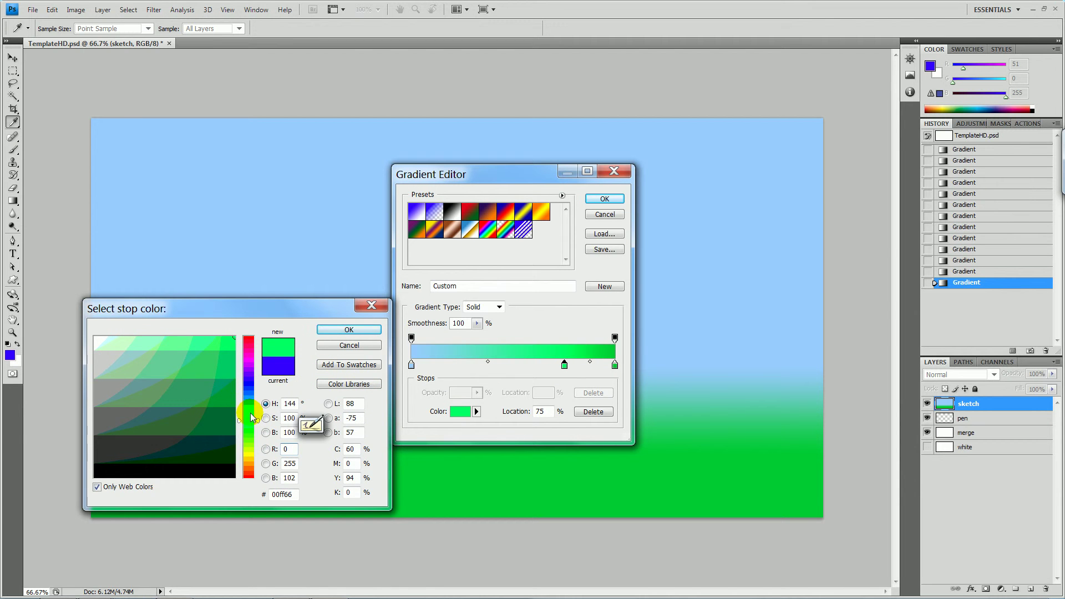
left_click(226, 369)
left_click(238, 398)
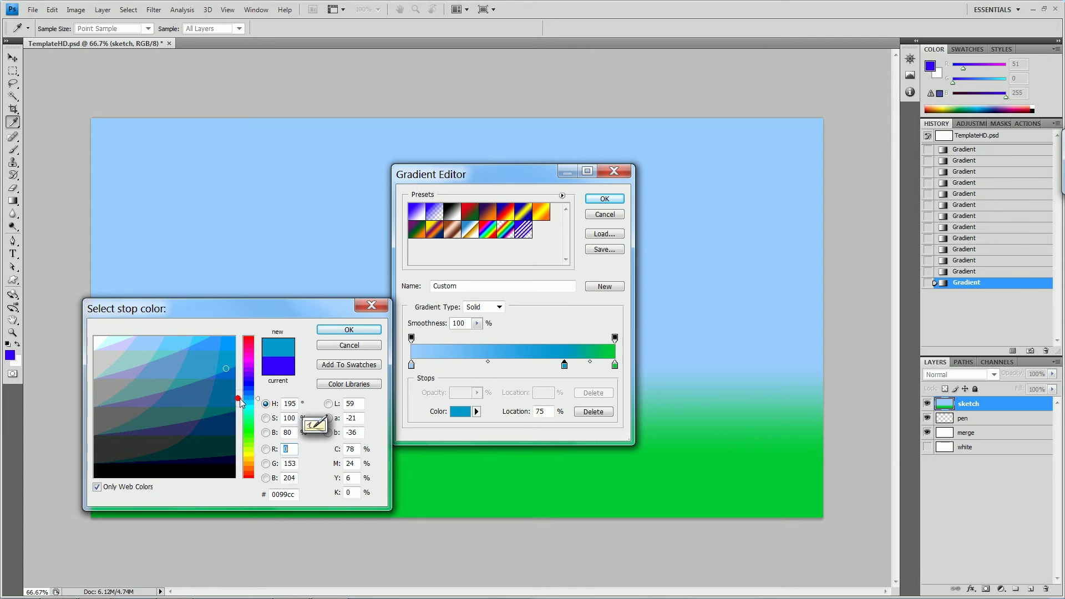
left_click(250, 421)
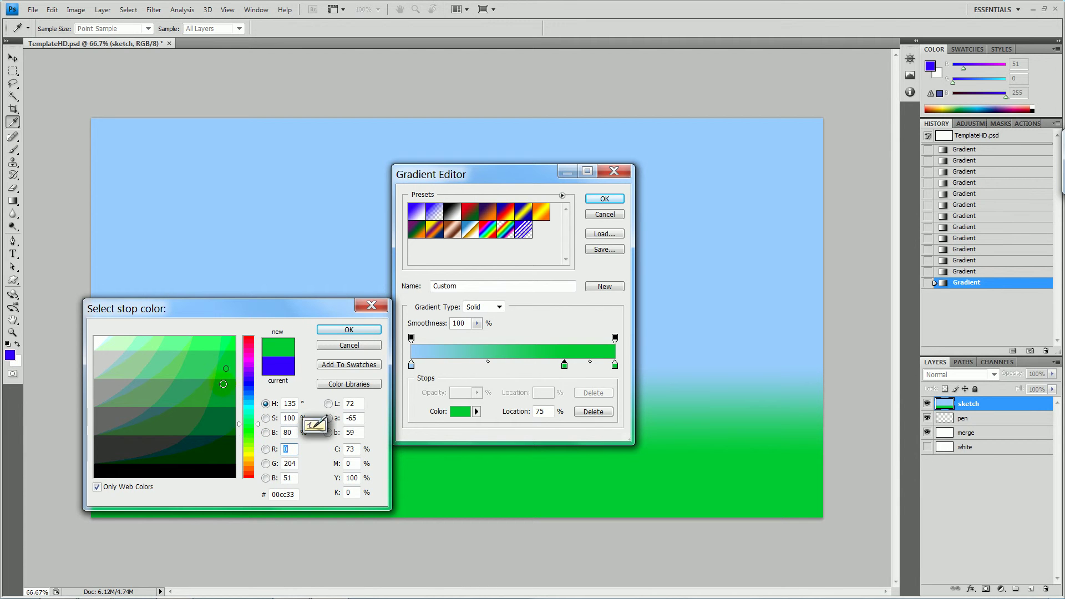
left_click(227, 395)
left_click(333, 344)
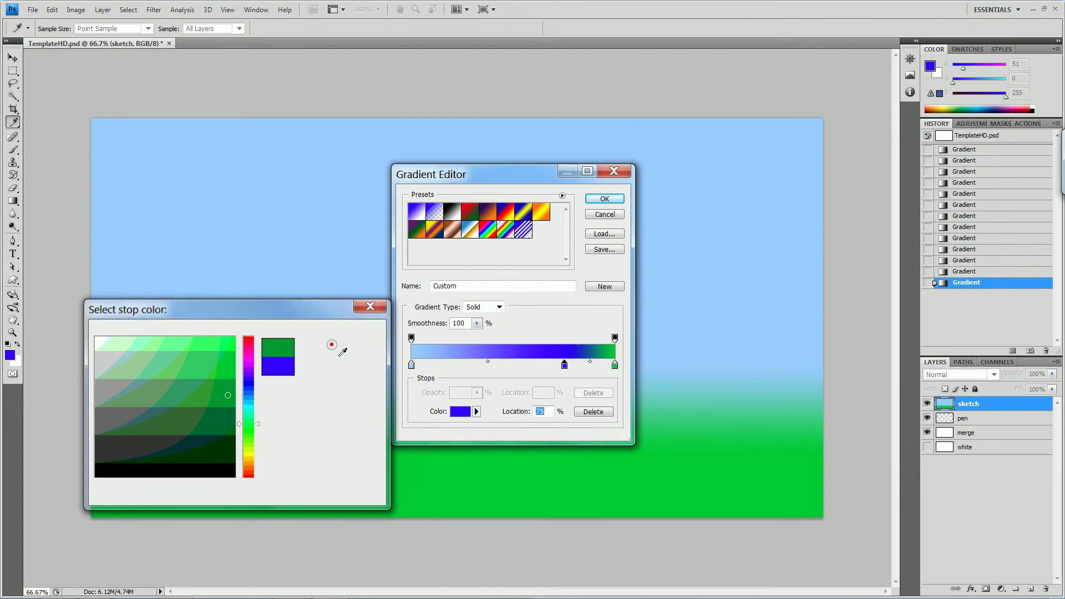
Sample sky blue and grass green from the canvas for the 75% stop
left_click(466, 497)
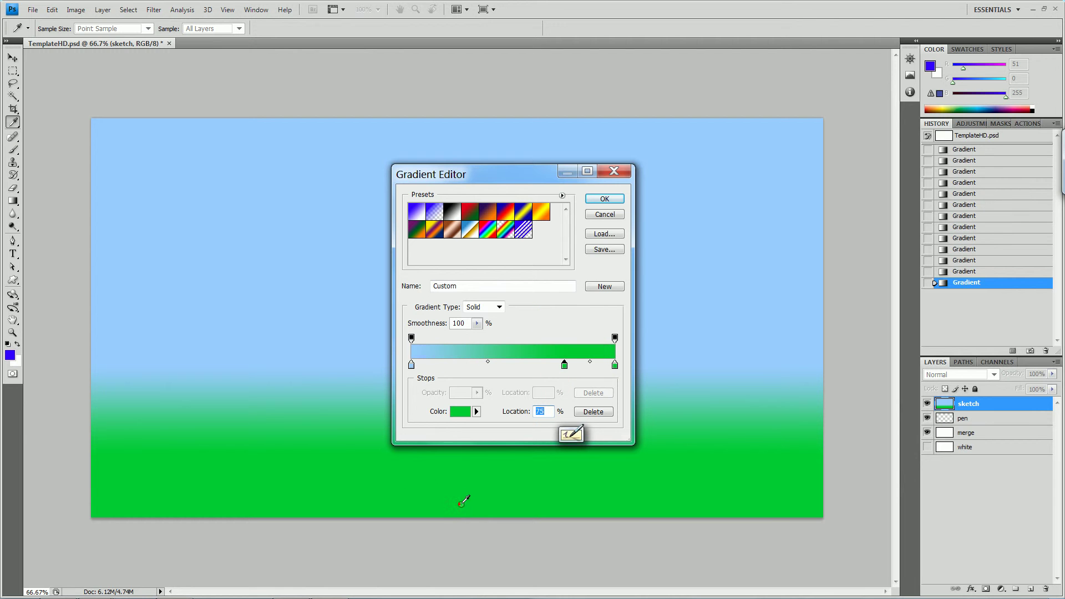
left_click(460, 411)
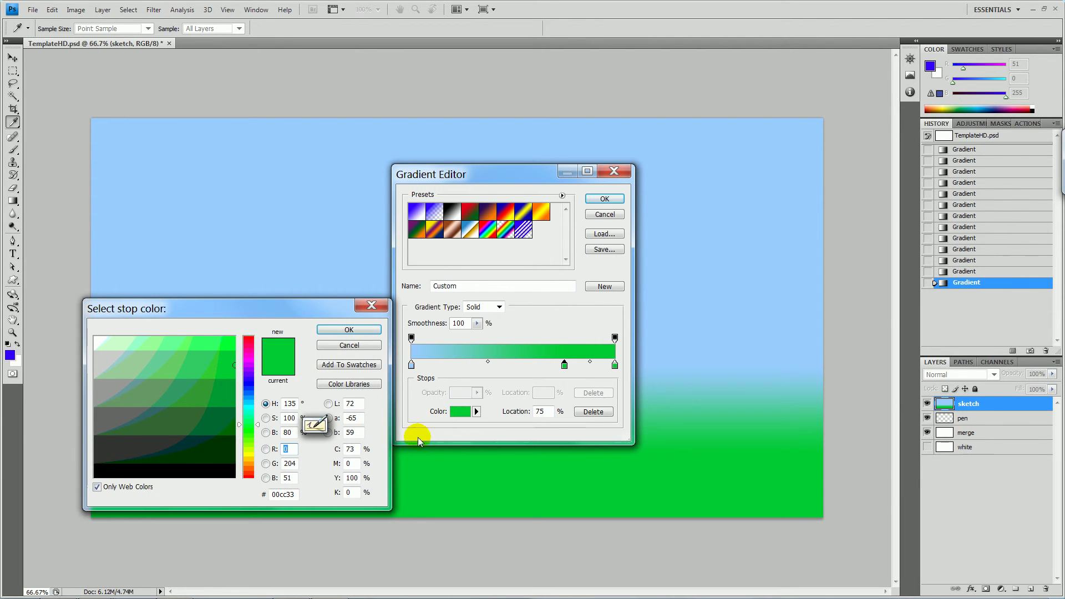
left_click(349, 330)
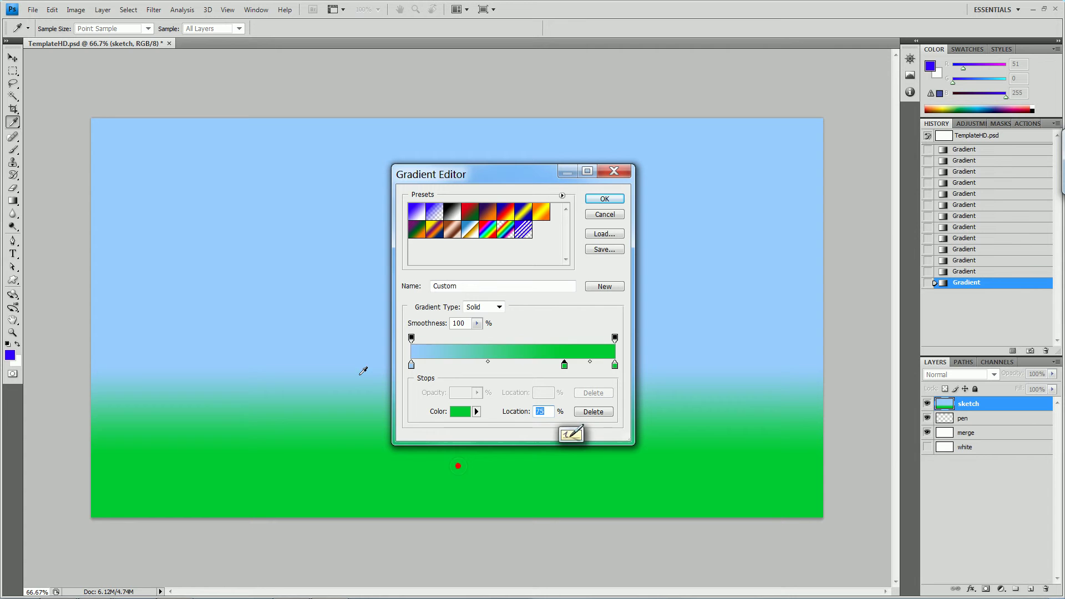
left_click(281, 328)
left_click(740, 242)
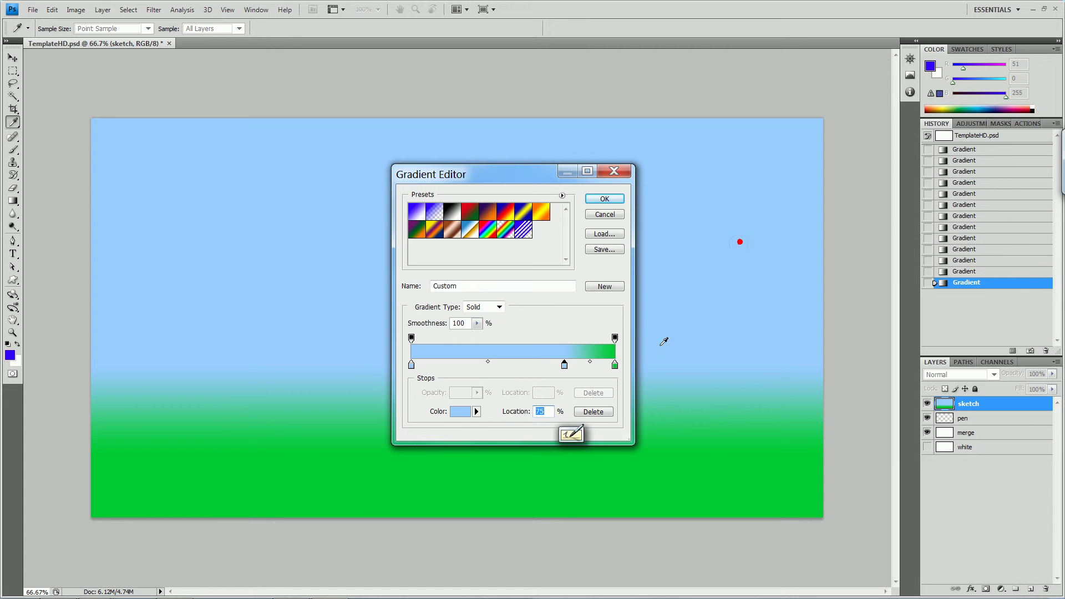
left_click(682, 456)
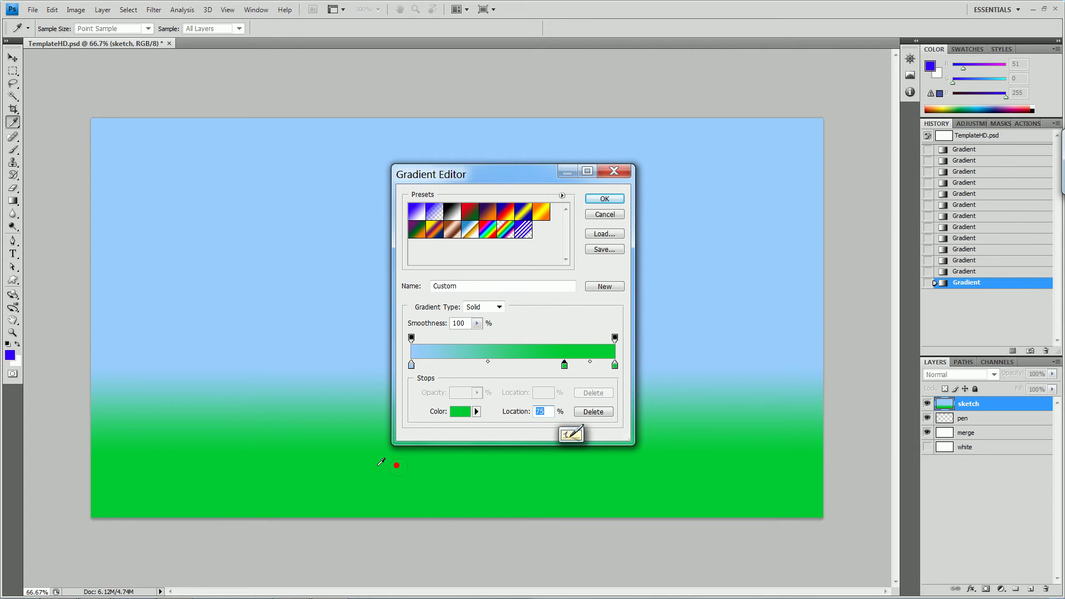
left_click(258, 306)
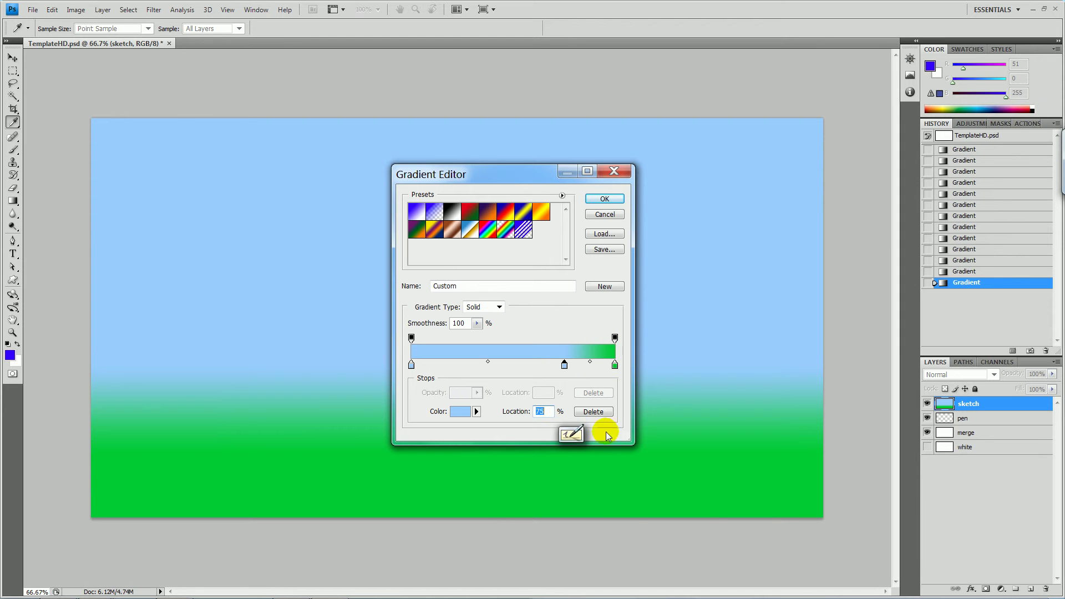
left_click(620, 504)
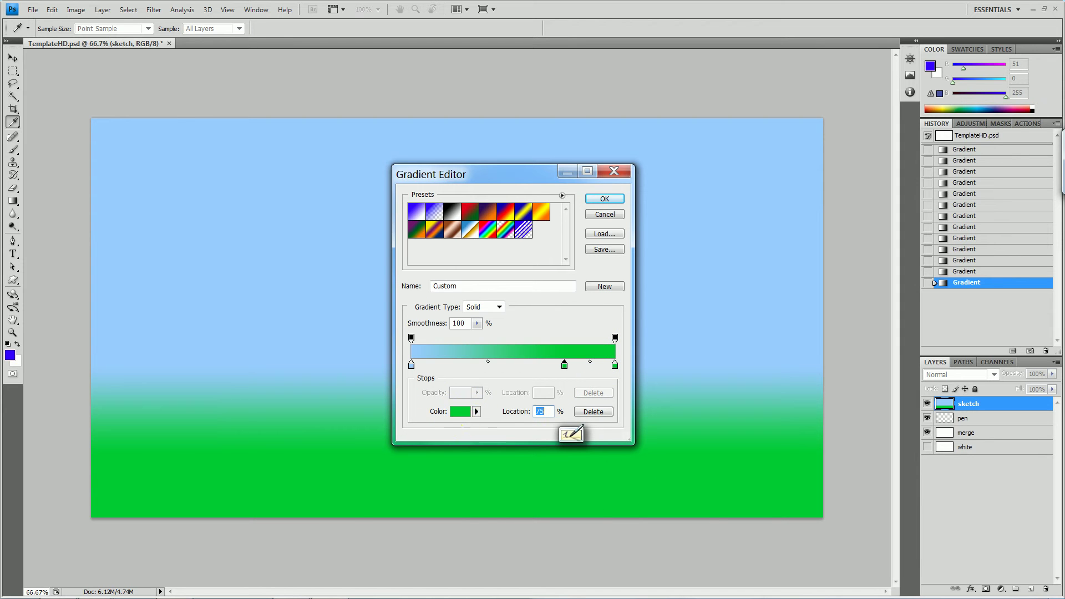
Set the 75% stop's colour to dark green 009933
left_click(460, 416)
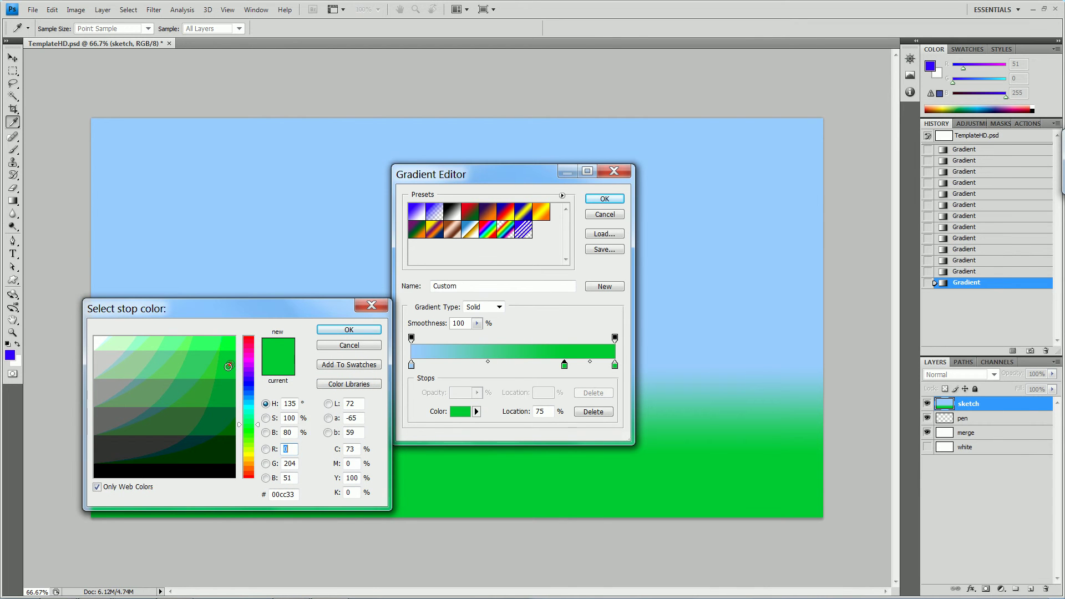
left_click(594, 367)
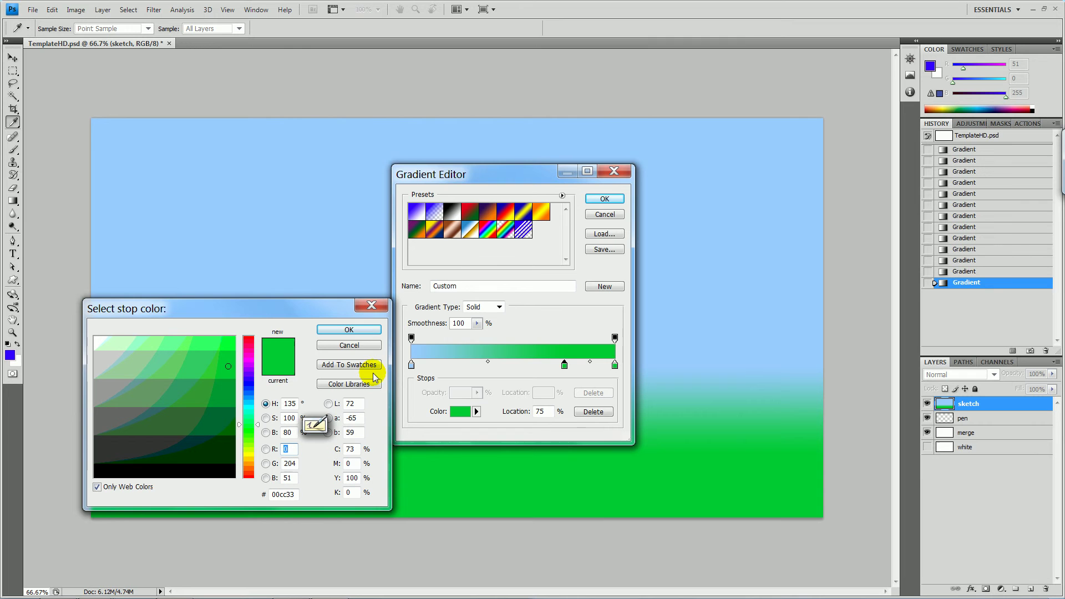
left_click(226, 393)
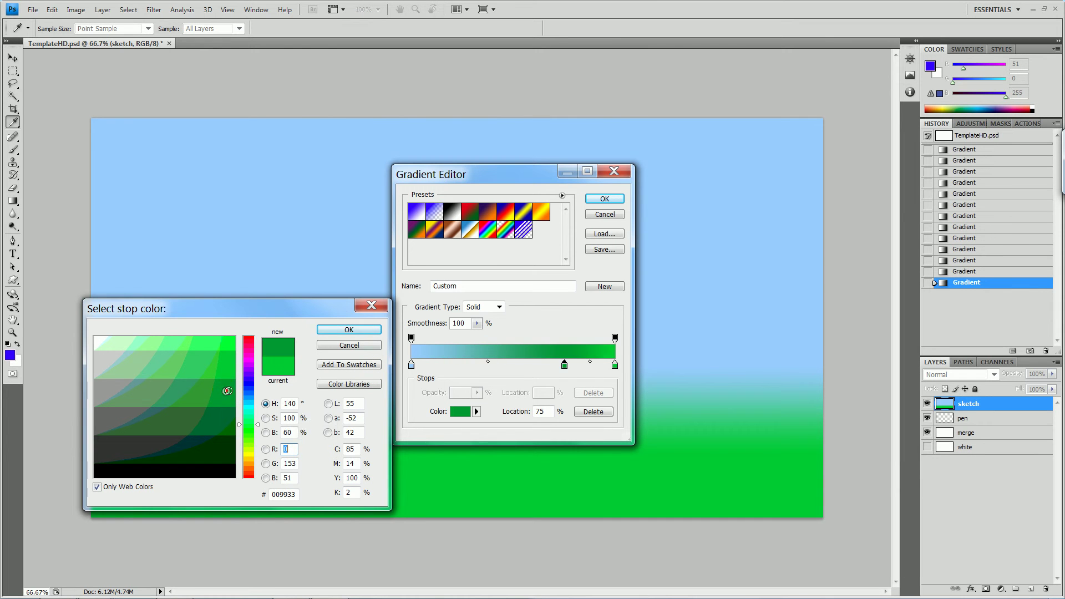
left_click(349, 330)
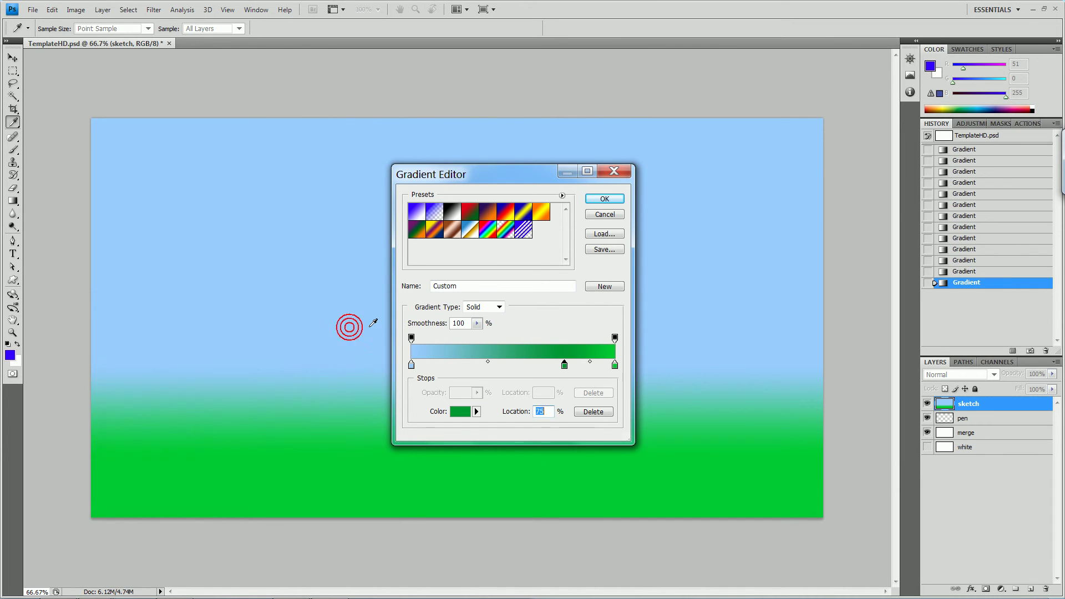
Accept the three-stop gradient and redraw it vertically until the dark green band sits below the horizon
left_click(605, 198)
left_click_drag(457, 276, 468, 518)
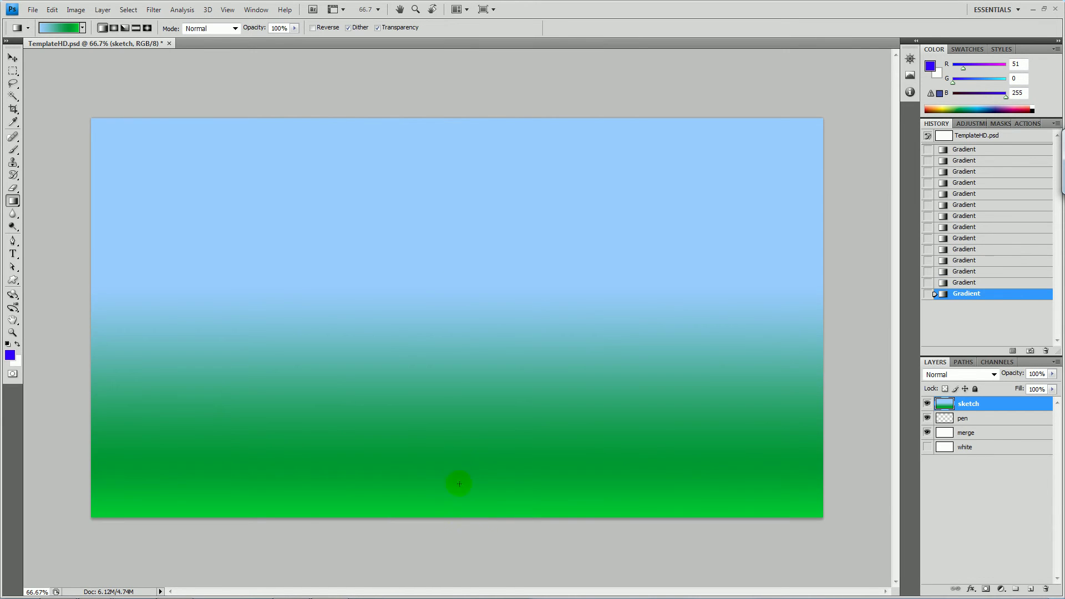
left_click_drag(447, 247, 452, 421)
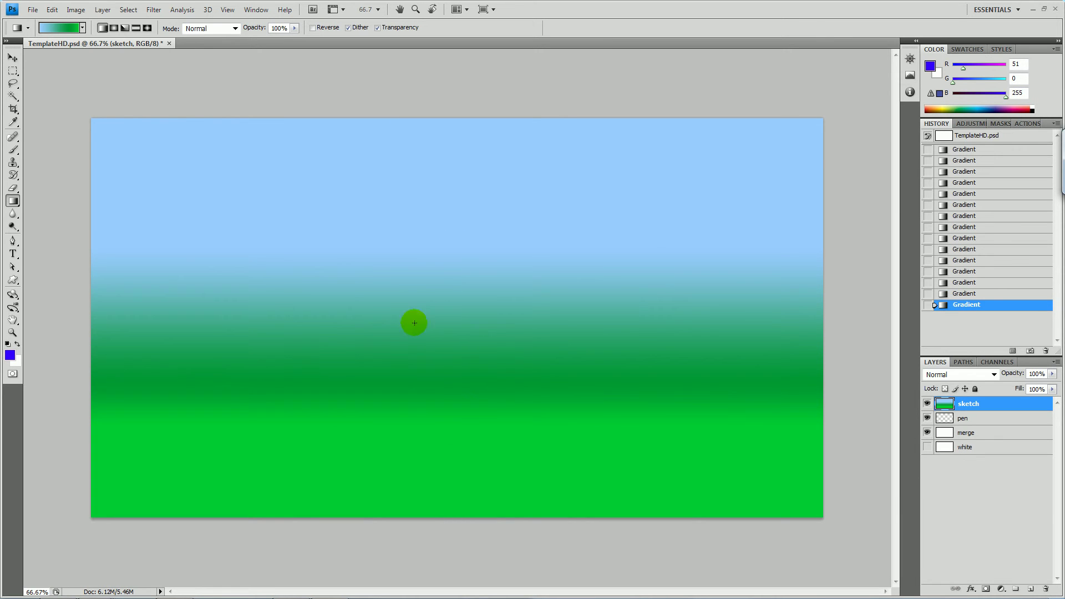
left_click_drag(431, 353, 440, 468)
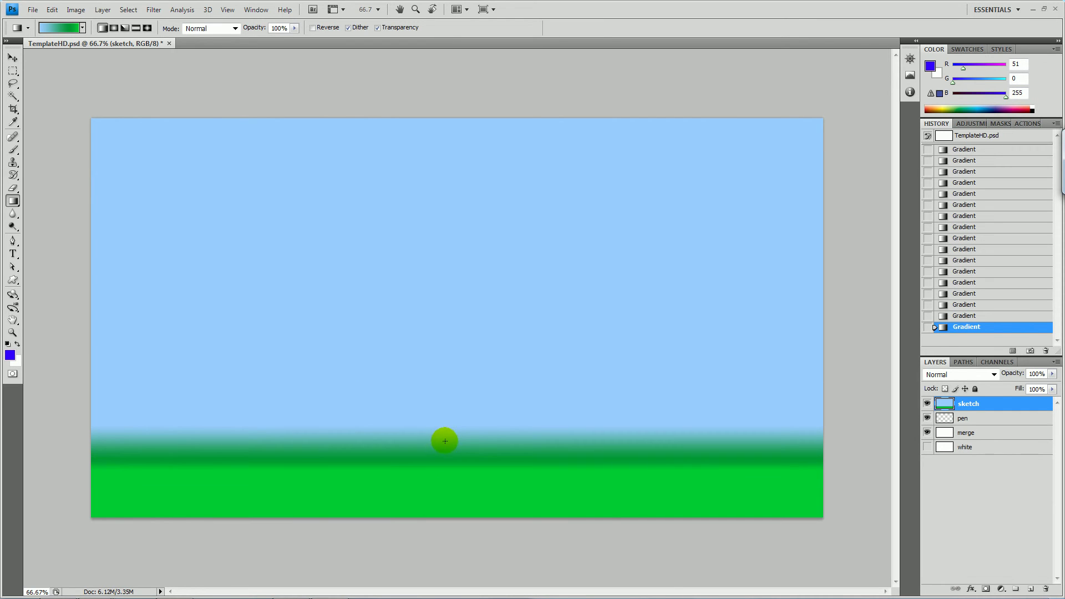
left_click_drag(440, 428, 444, 482)
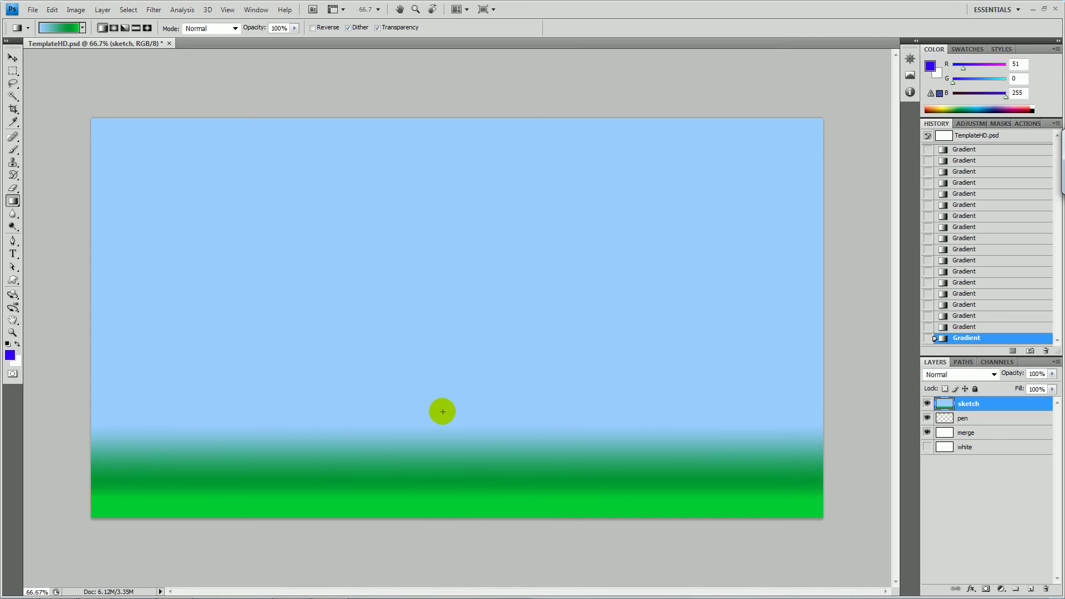
left_click_drag(441, 398, 442, 464)
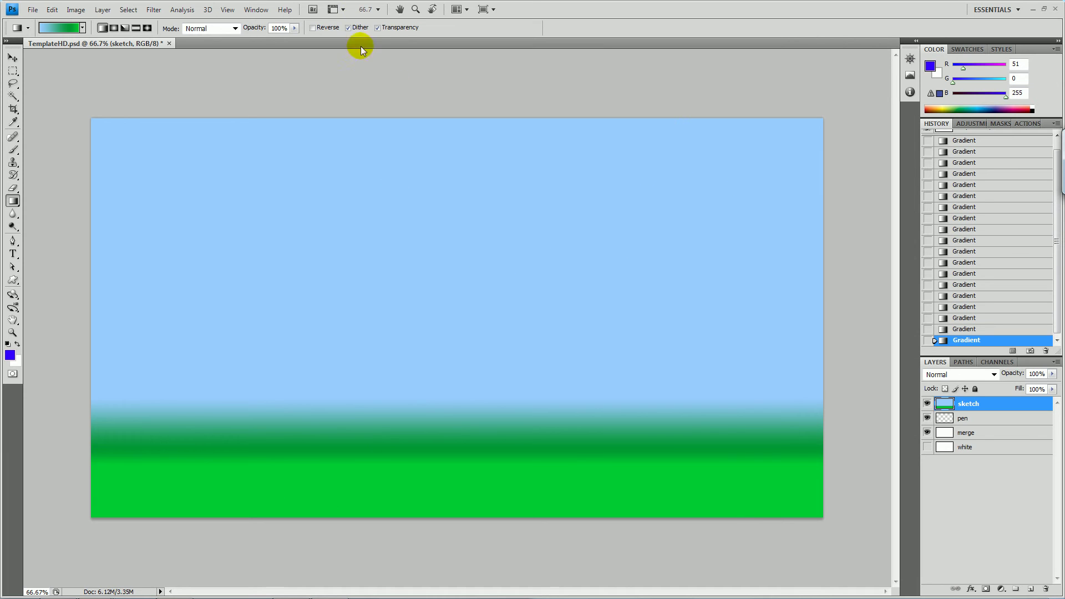
Render a 100% brightness, 50-300mm Zoom lens flare centred in the upper-right sky
left_click(157, 12)
mouse_move(211, 227)
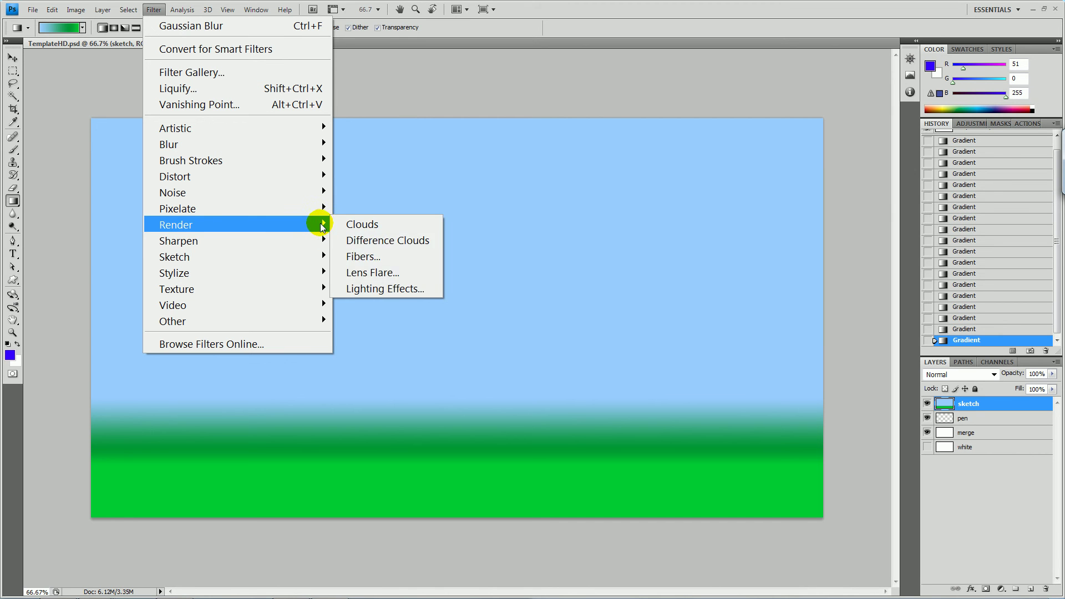
left_click(387, 274)
left_click(545, 216)
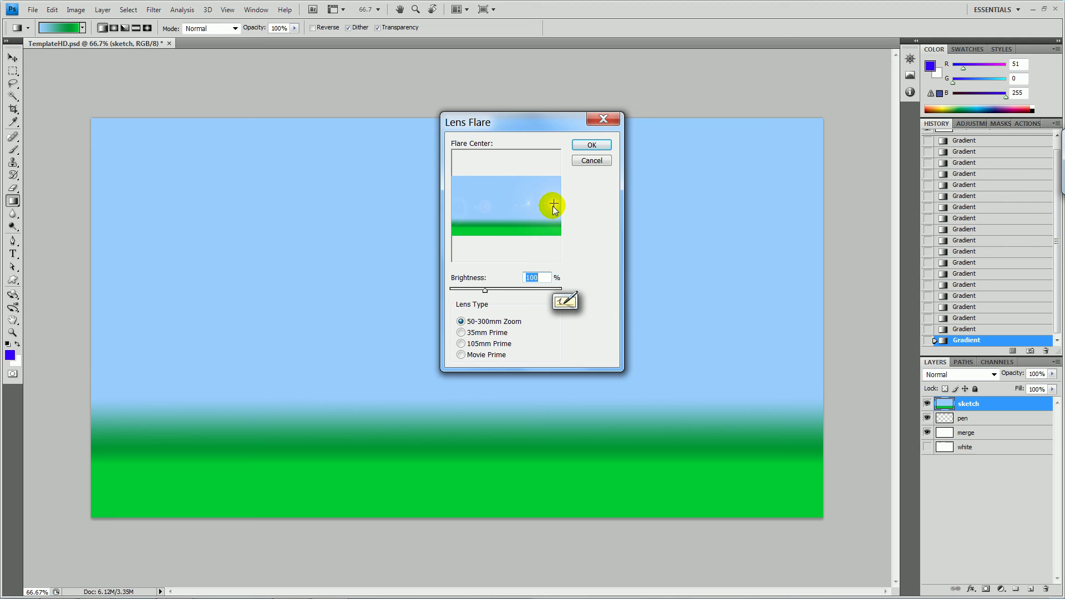
left_click(550, 198)
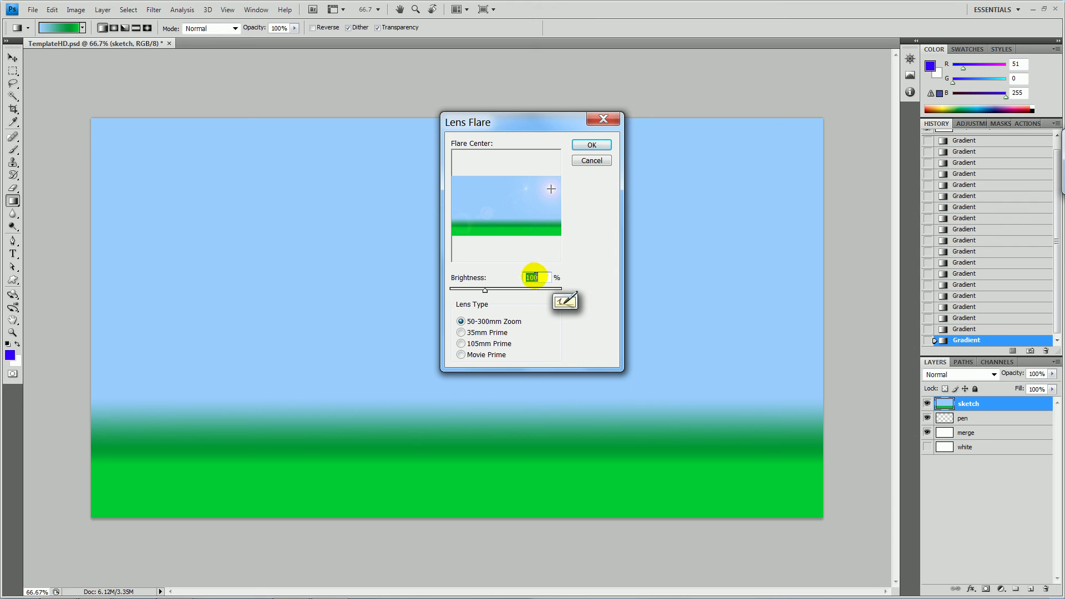
left_click(590, 146)
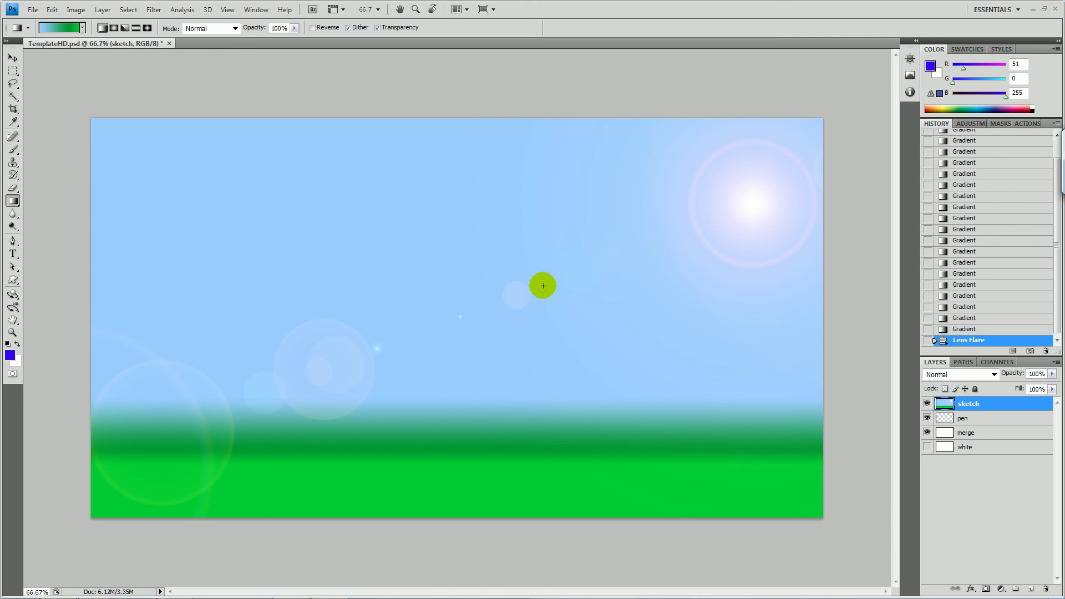